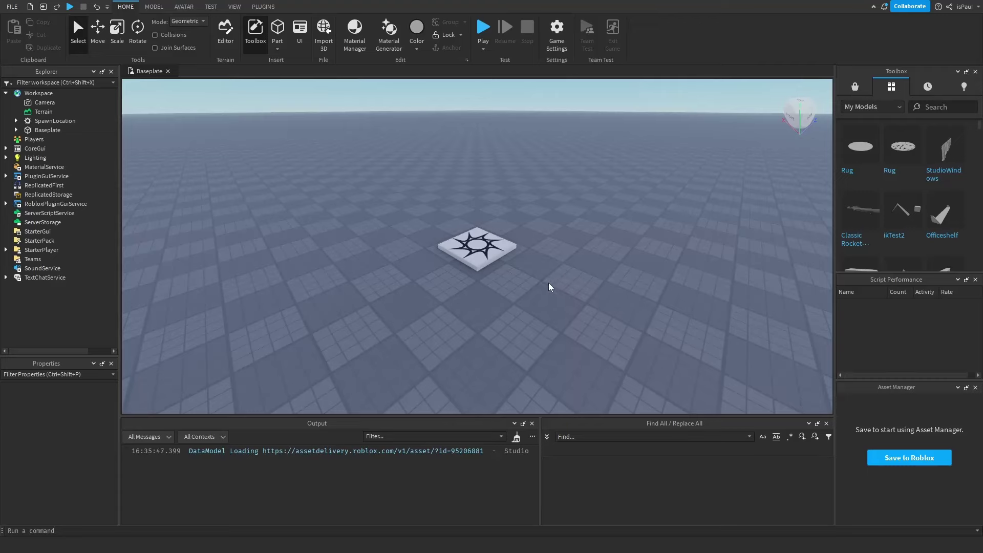
Insert a block part beside the spawn location
{"action": "left_click", "coordinate": [405, 225]}
{"action": "right_click", "coordinate": [516, 287]}
{"action": "left_click", "coordinate": [532, 288]}
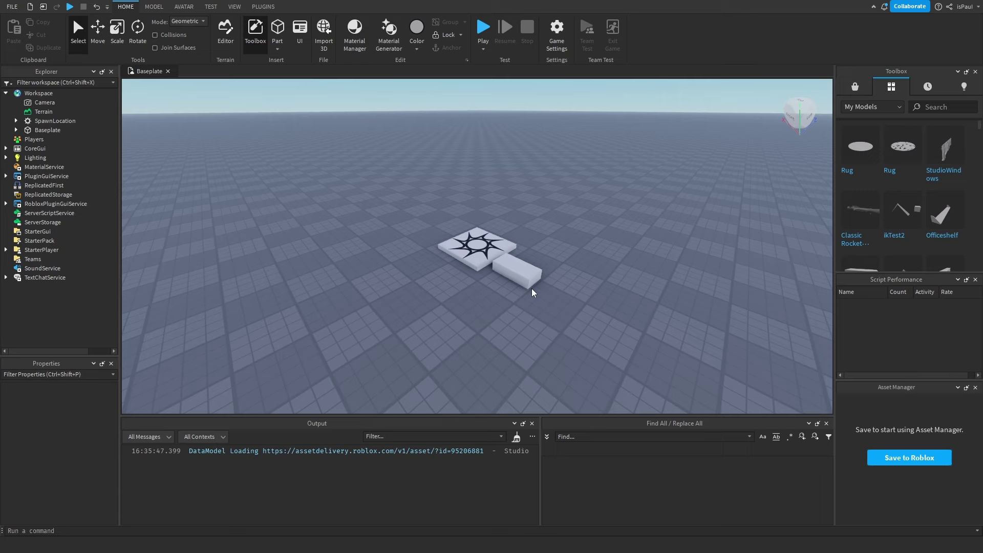
{"action": "left_click_drag", "start_coordinate": [528, 285], "coordinate": [412, 259]}
{"action": "key", "text": "f"}
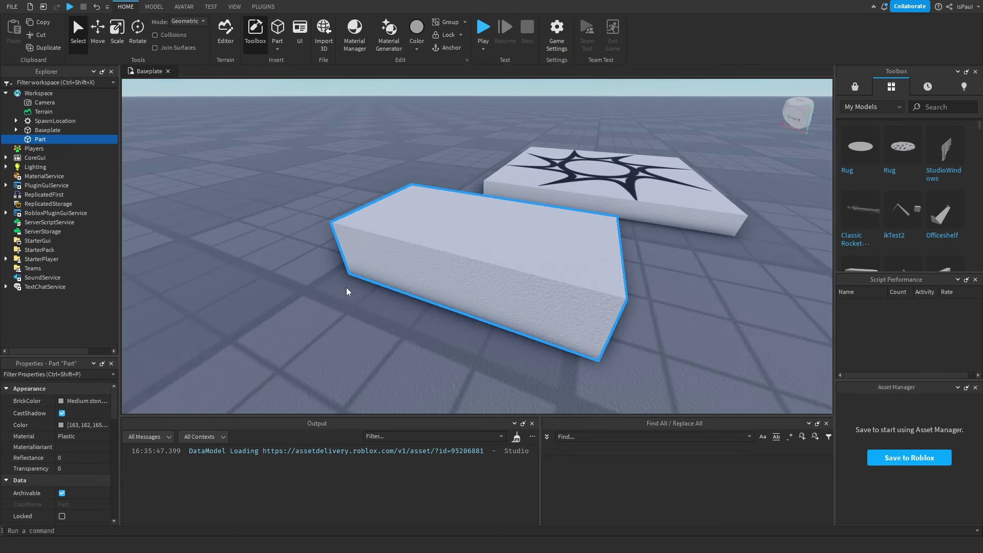
{"action": "left_click", "coordinate": [444, 324]}
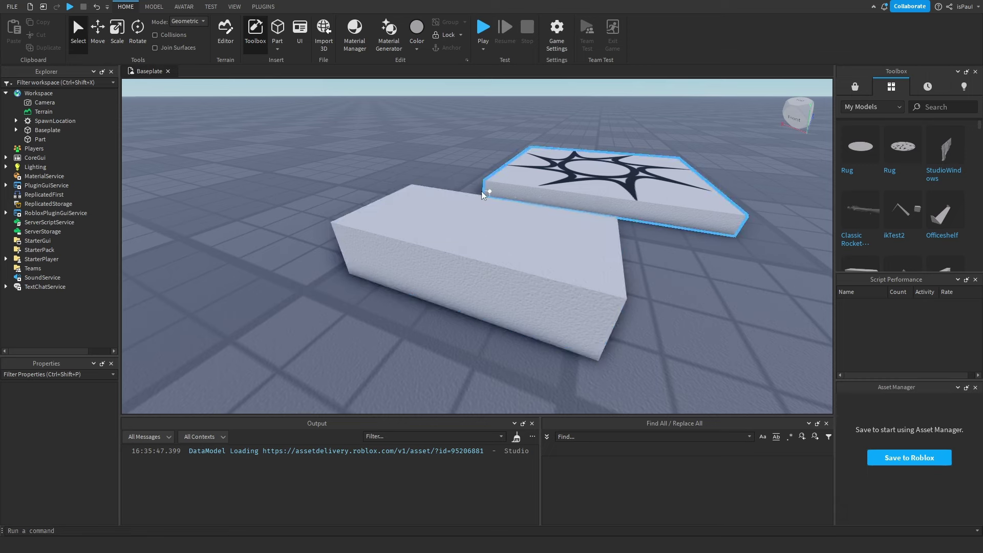
Add a Highlight object inside the new part
{"action": "left_click", "coordinate": [560, 269]}
{"action": "left_click", "coordinate": [71, 177]}
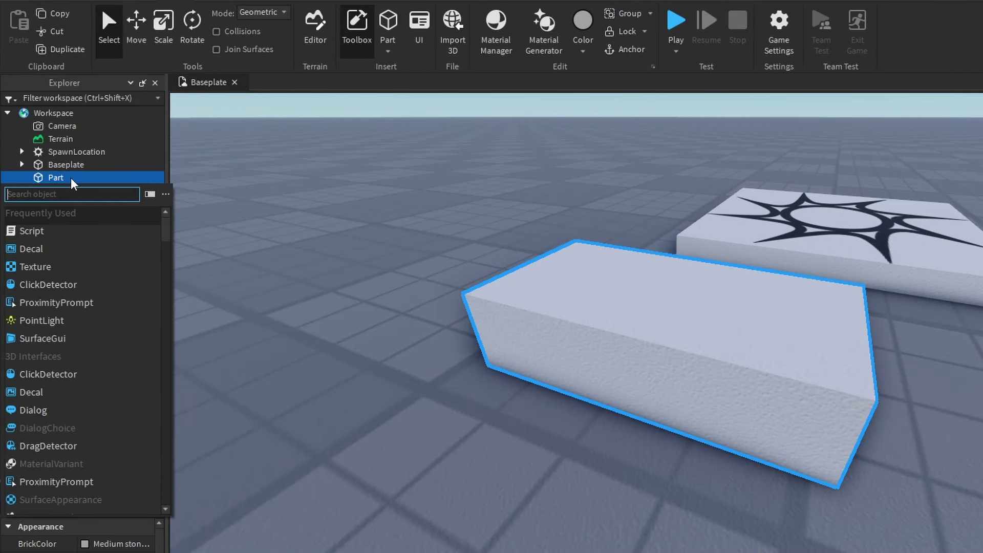
{"action": "type", "text": "high"}
{"action": "left_click", "coordinate": [61, 214]}
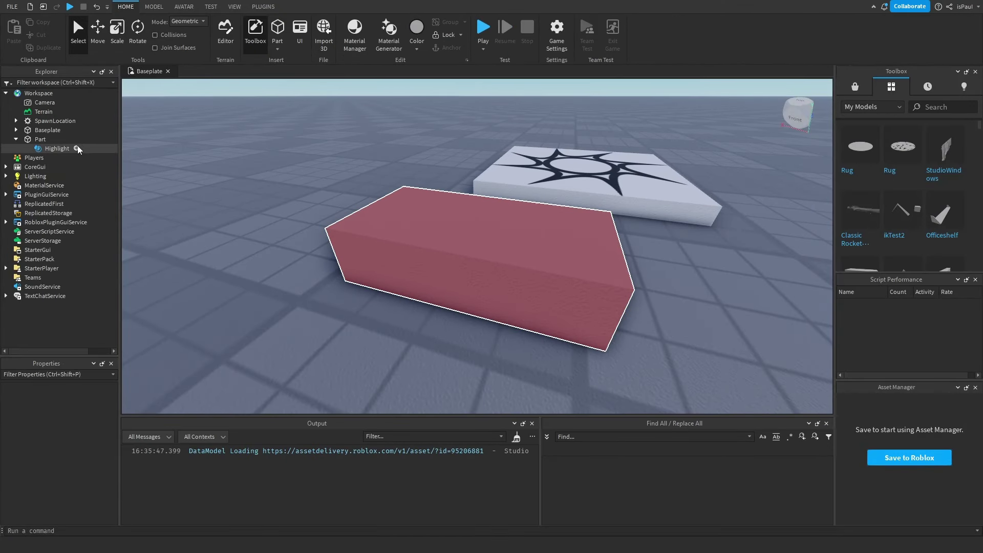
Toggle the Highlight's Enabled property off and back on
{"action": "left_click", "coordinate": [46, 148]}
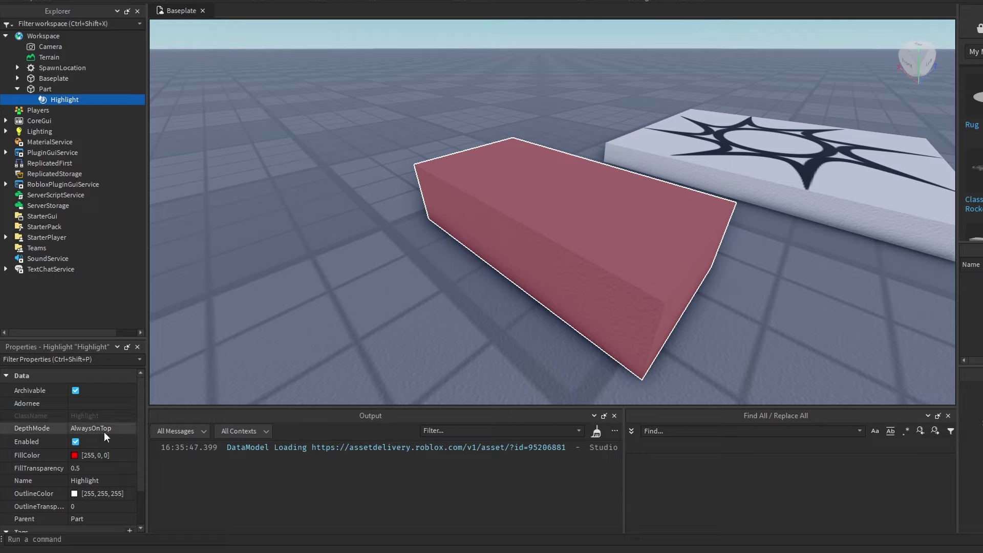
{"action": "left_click", "coordinate": [75, 442]}
{"action": "left_click", "coordinate": [75, 442]}
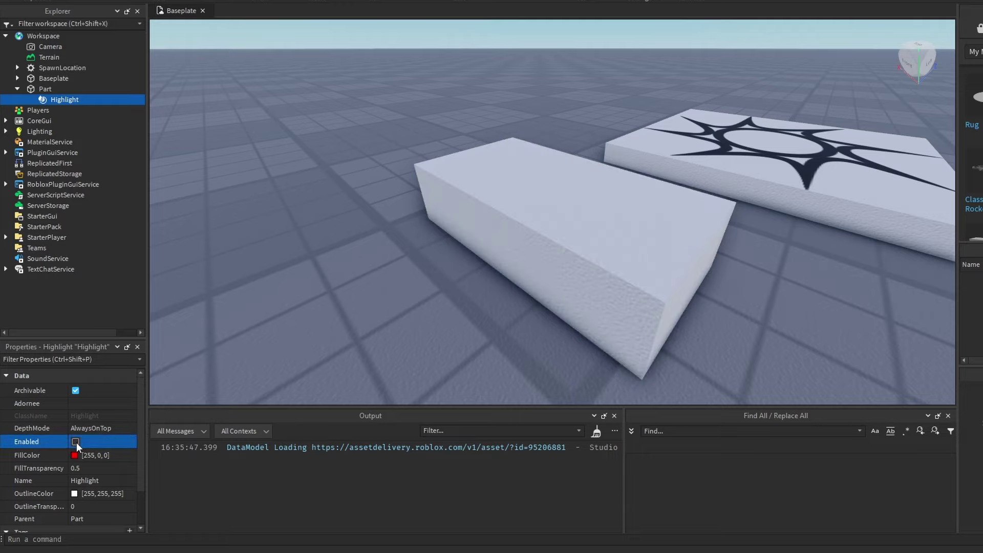
{"action": "left_click", "coordinate": [76, 443]}
Set the Highlight's FillColor to a light salmon, 255, 176, 139
{"action": "scroll", "coordinate": [75, 442], "scroll_direction": "down", "scroll_amount": 2}
{"action": "left_click", "coordinate": [70, 419]}
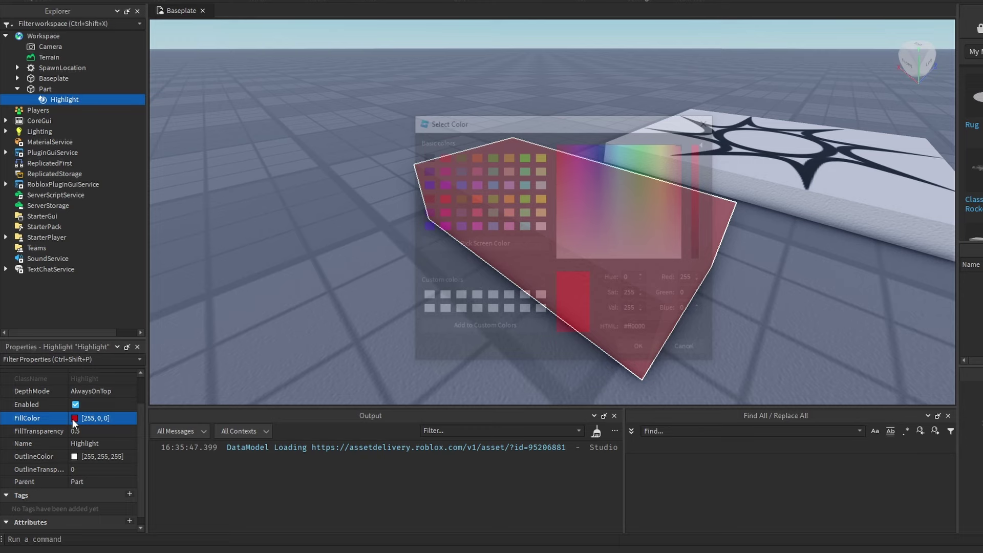
{"action": "left_click_drag", "start_coordinate": [636, 125], "coordinate": [349, 51]}
{"action": "left_click_drag", "start_coordinate": [353, 128], "coordinate": [274, 75]}
{"action": "mouse_move", "coordinate": [376, 172]}
{"action": "left_mouse_down"}
{"action": "mouse_move", "coordinate": [343, 82]}
{"action": "mouse_move", "coordinate": [324, 162]}
{"action": "mouse_move", "coordinate": [371, 105]}
{"action": "mouse_move", "coordinate": [391, 137]}
{"action": "left_mouse_up"}
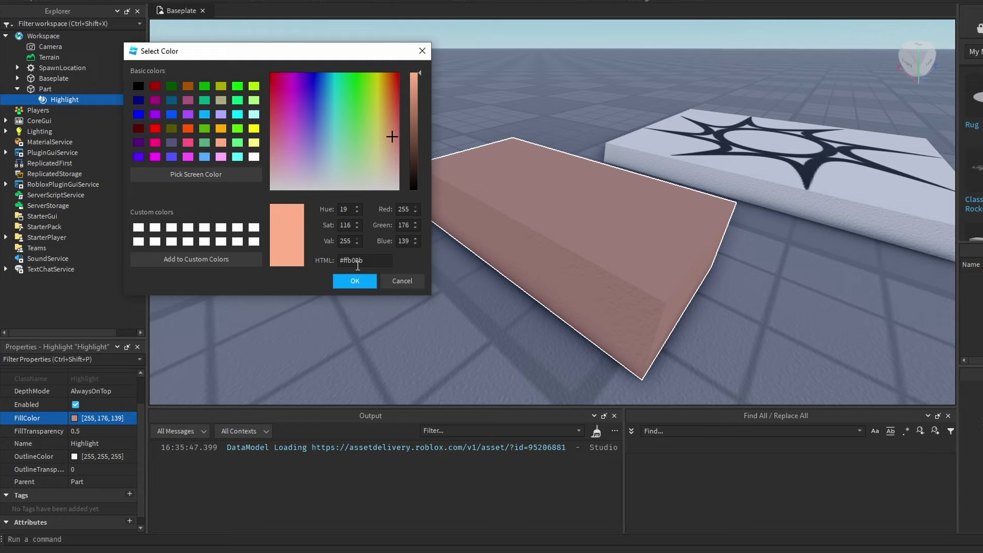
{"action": "left_click", "coordinate": [355, 280]}
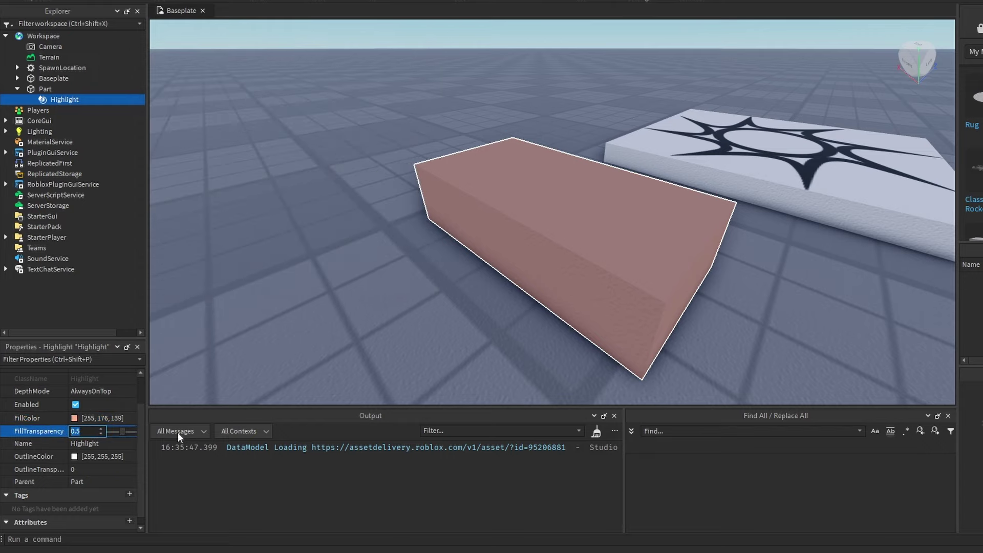
Change the highlighted part's material to Ground
{"action": "left_click", "coordinate": [487, 303]}
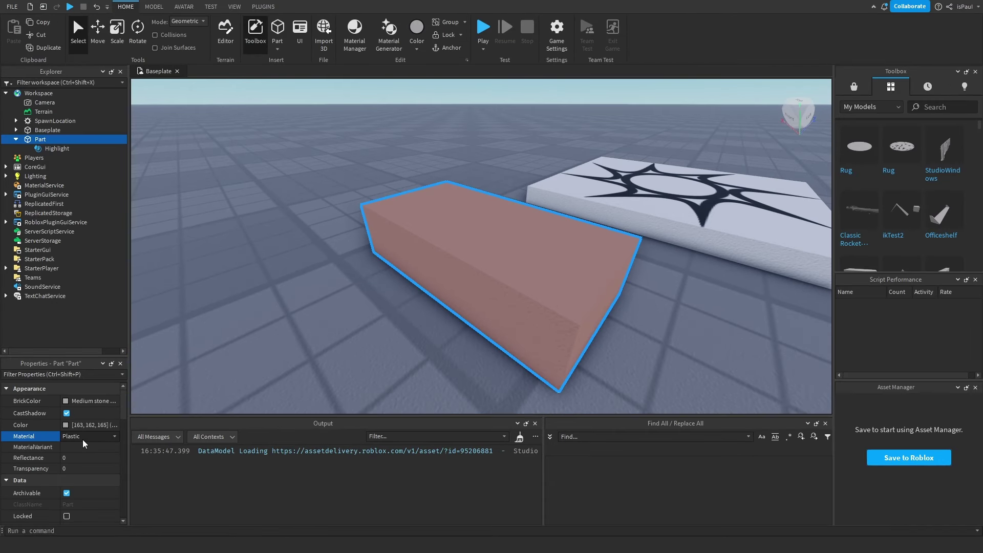
{"action": "scroll", "coordinate": [82, 439], "scroll_direction": "up", "scroll_amount": 10}
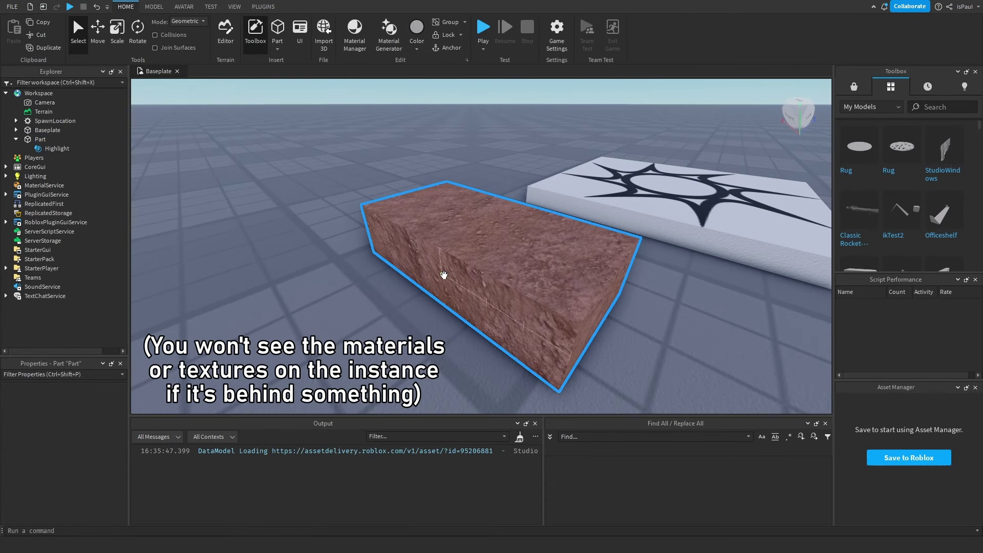
{"action": "left_click", "coordinate": [443, 275]}
Set the Highlight's FillTransparency to 0 so the fill is fully opaque
{"action": "left_click", "coordinate": [57, 148]}
{"action": "left_click", "coordinate": [57, 469]}
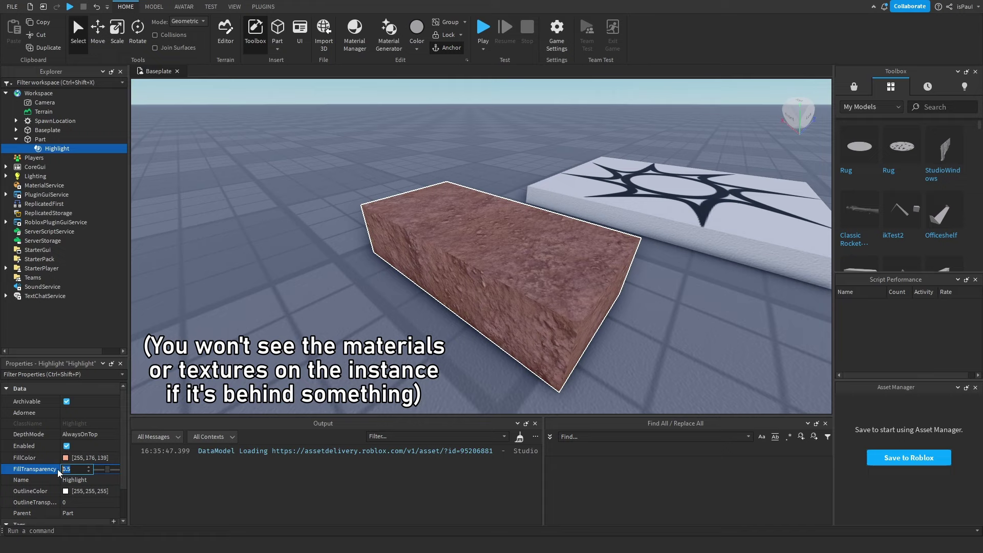
{"action": "left_click_drag", "start_coordinate": [107, 470], "coordinate": [88, 474]}
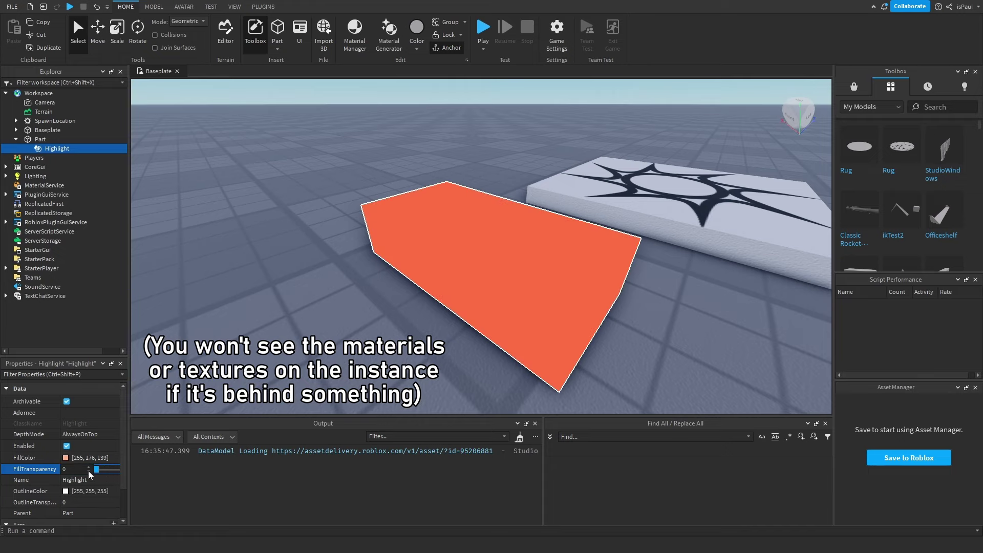
{"action": "left_click", "coordinate": [274, 335]}
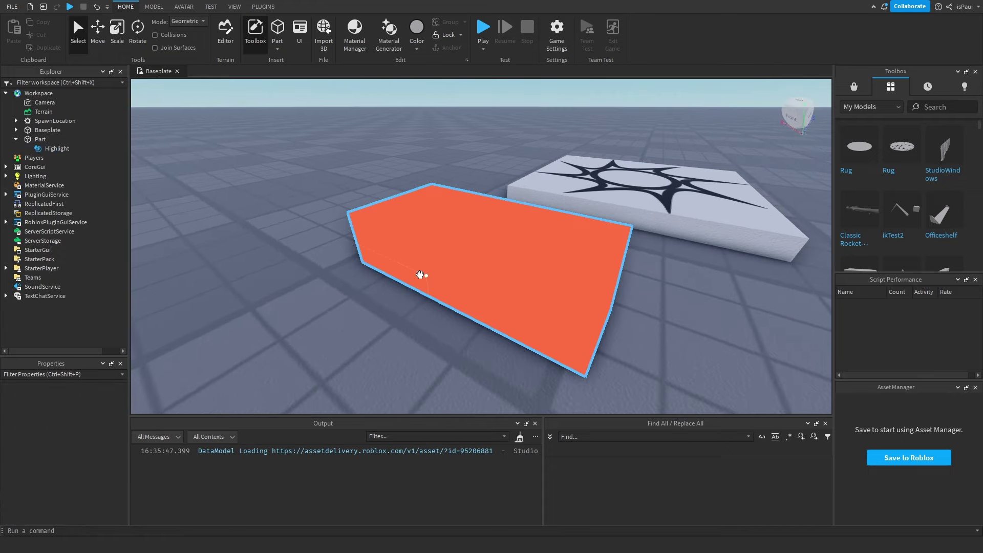
{"action": "left_click", "coordinate": [510, 317]}
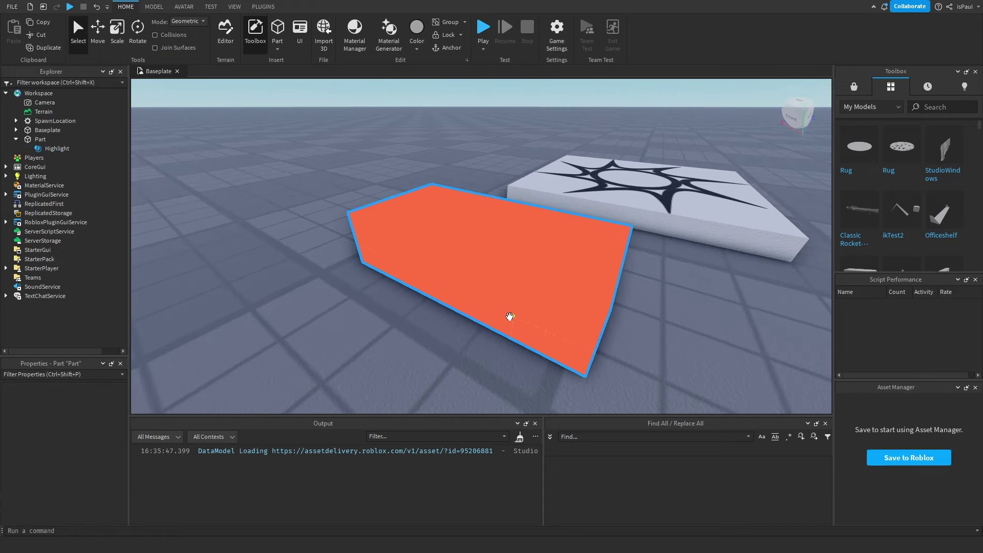
Set the Highlight's OutlineColor to red, 255, 0, 4
{"action": "left_click", "coordinate": [57, 149]}
{"action": "left_click", "coordinate": [82, 448]}
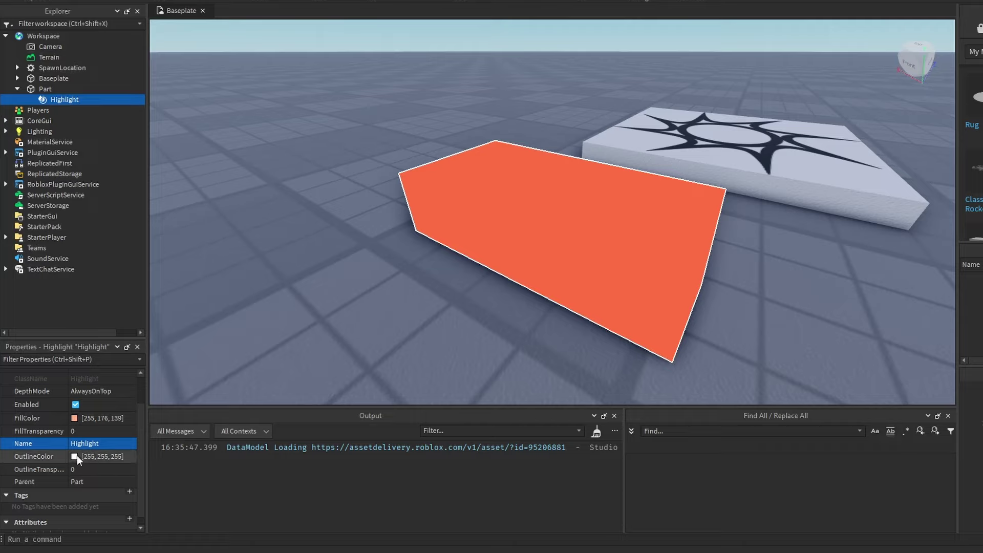
{"action": "left_click", "coordinate": [74, 456]}
{"action": "left_click", "coordinate": [317, 162]}
{"action": "left_click_drag", "start_coordinate": [311, 162], "coordinate": [200, 75]}
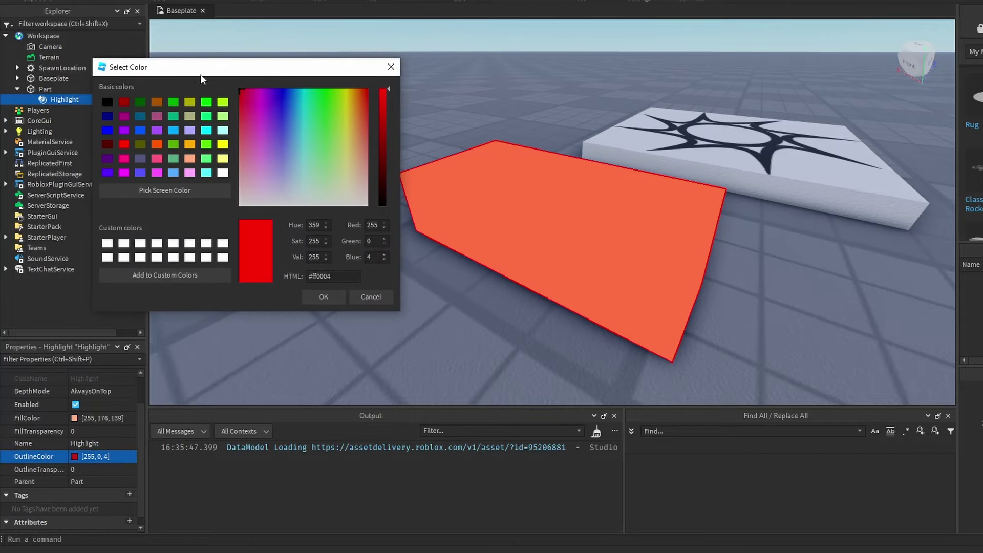
{"action": "left_click", "coordinate": [327, 302]}
Try a higher OutlineTransparency on the Highlight and return it to 0
{"action": "left_click", "coordinate": [110, 460]}
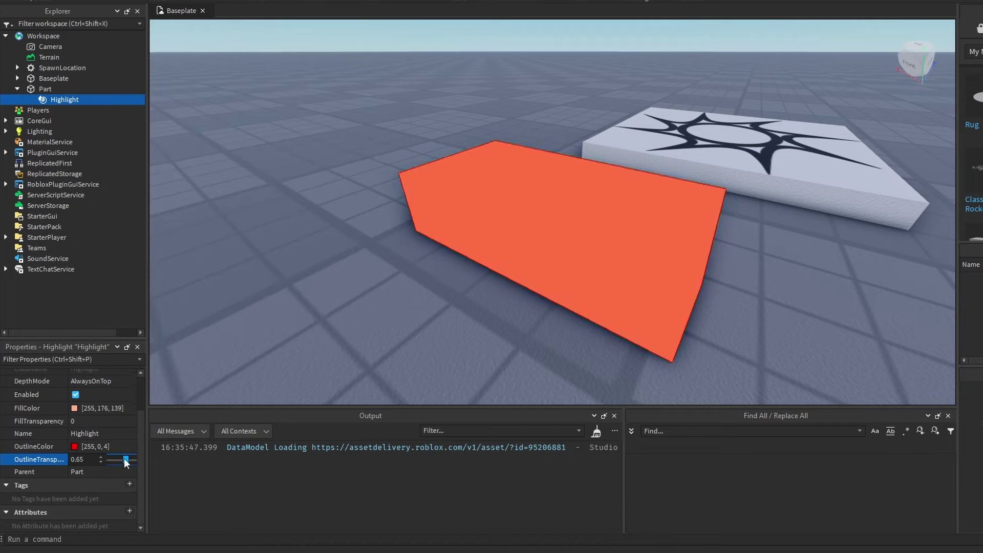
{"action": "left_click_drag", "start_coordinate": [111, 458], "coordinate": [117, 463]}
{"action": "scroll", "coordinate": [87, 446], "scroll_direction": "up", "scroll_amount": 2}
{"action": "left_click", "coordinate": [79, 429]}
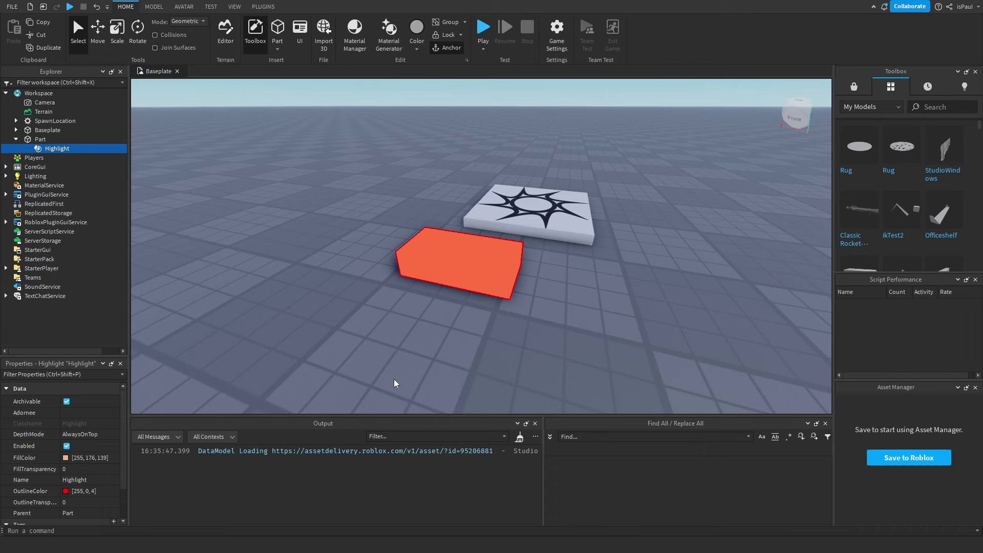
Add a second part away from the spawn location and scale it into an upright wall about 17 studs long
{"action": "left_click", "coordinate": [394, 378]}
{"action": "right_click_drag", "start_coordinate": [394, 379], "coordinate": [288, 269]}
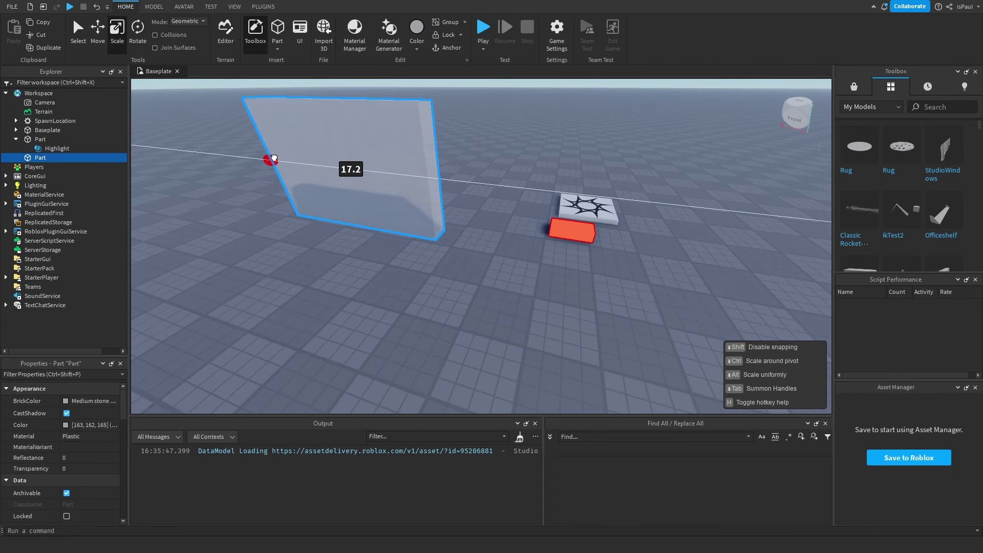
{"action": "left_click_drag", "start_coordinate": [269, 158], "coordinate": [276, 159]}
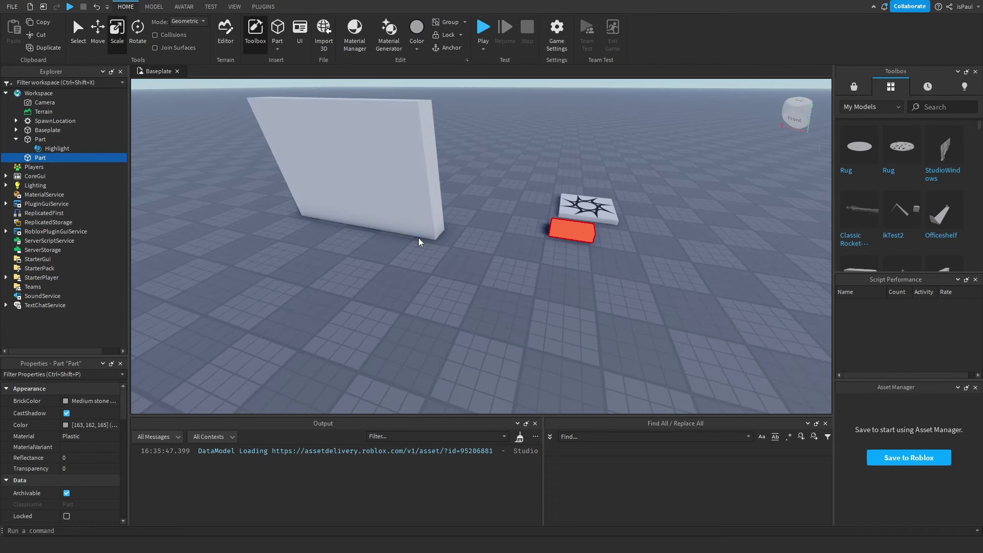
{"action": "left_click", "coordinate": [417, 242]}
Move the highlighted part behind the wall near its end
{"action": "left_click_drag", "start_coordinate": [397, 211], "coordinate": [451, 262]}
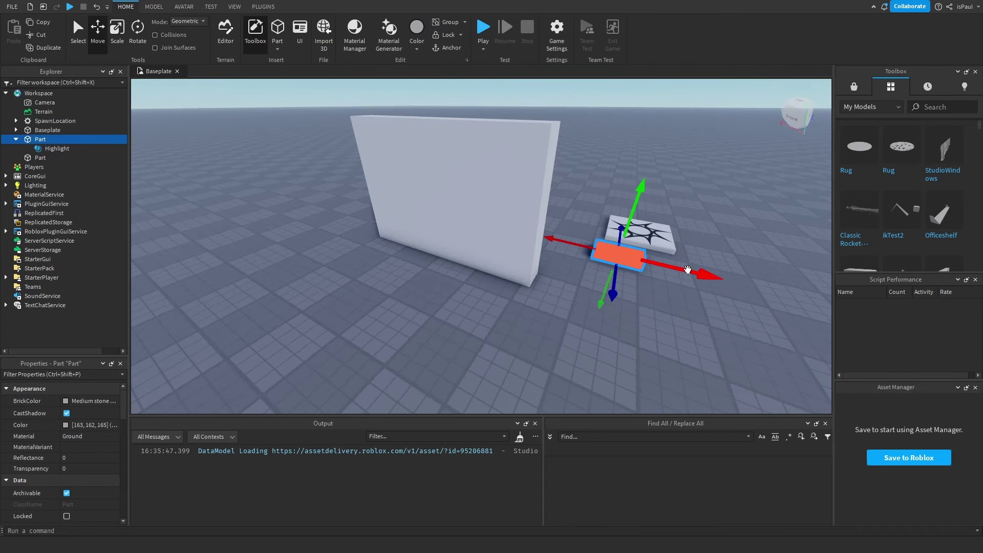
{"action": "left_click_drag", "start_coordinate": [684, 270], "coordinate": [634, 257]}
{"action": "left_click_drag", "start_coordinate": [572, 235], "coordinate": [560, 259]}
{"action": "left_click", "coordinate": [555, 272]}
{"action": "key", "text": "a"}
{"action": "right_click_drag", "start_coordinate": [560, 278], "coordinate": [558, 306]}
{"action": "key", "text": "a"}
Scale down the wall part's thickness to make the wall thinner
{"action": "left_click", "coordinate": [522, 255]}
{"action": "key", "text": "ctrl+4"}
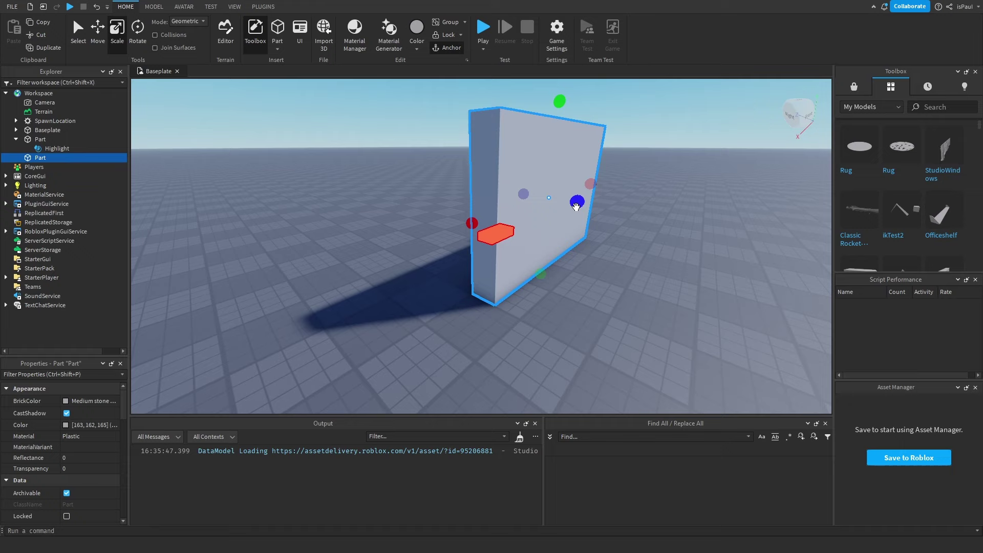
{"action": "left_click_drag", "start_coordinate": [579, 202], "coordinate": [559, 199]}
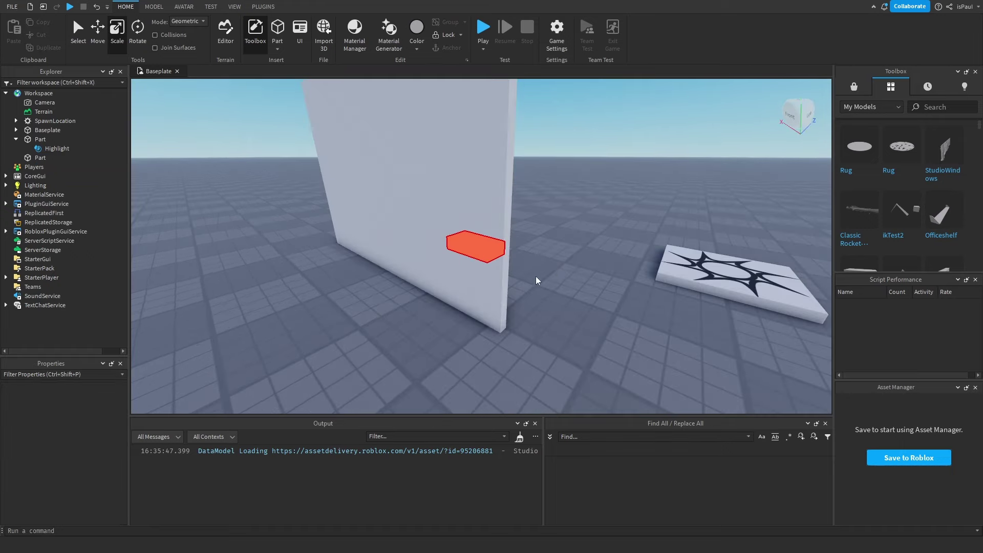
{"action": "right_click_drag", "start_coordinate": [550, 268], "coordinate": [565, 290]}
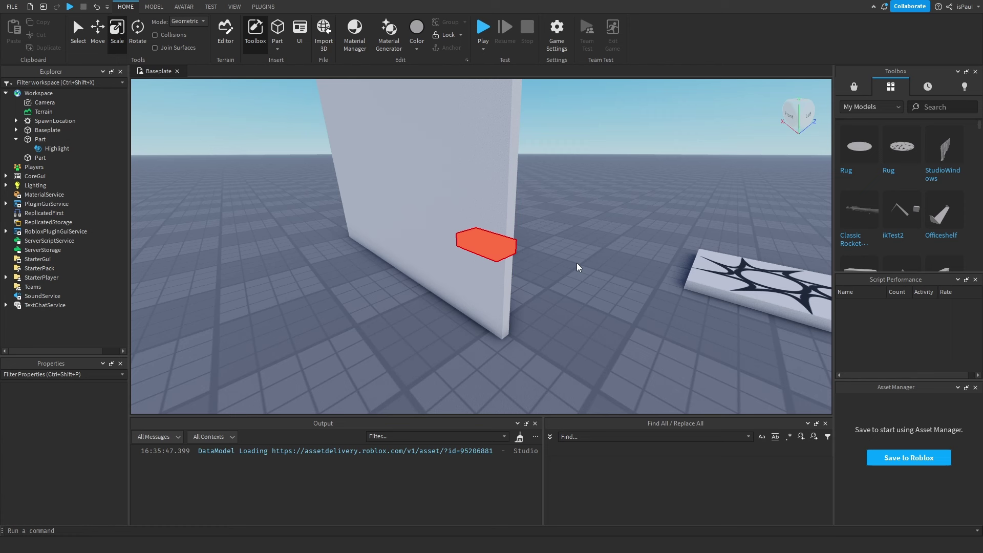
Set the Highlight's DepthMode to Occluded and check it from beside the wall
{"action": "left_click", "coordinate": [57, 149]}
{"action": "left_click", "coordinate": [61, 434]}
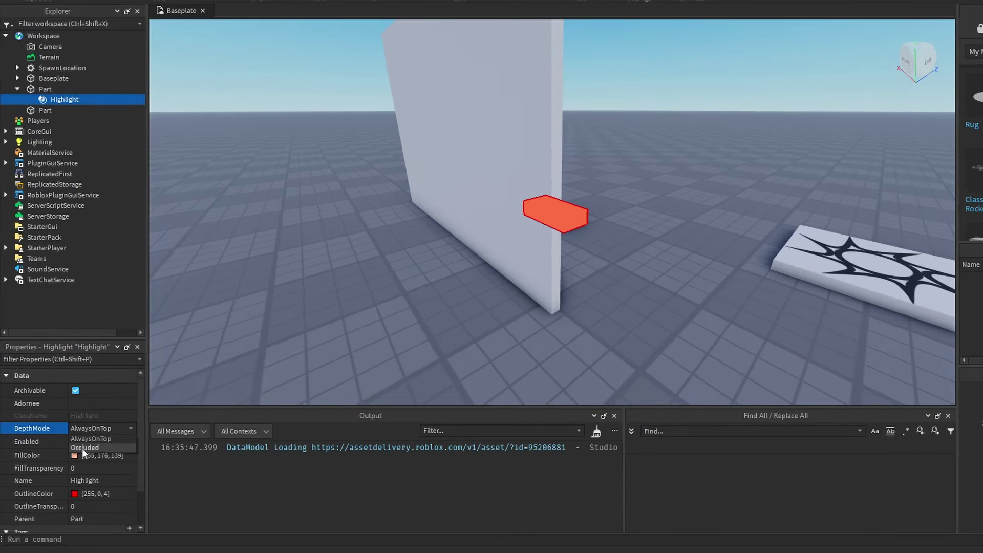
{"action": "left_click", "coordinate": [82, 447]}
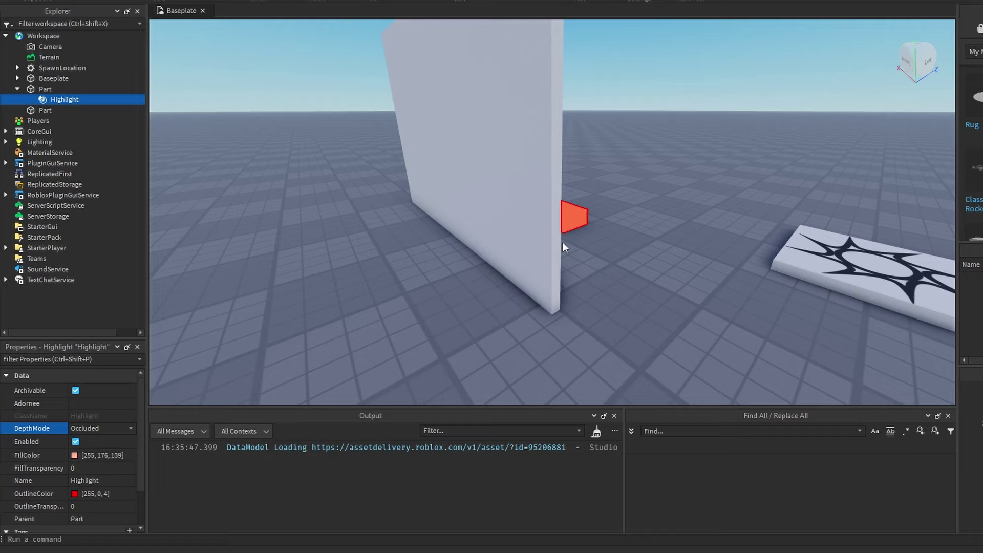
{"action": "right_click_drag", "start_coordinate": [561, 201], "coordinate": [615, 288]}
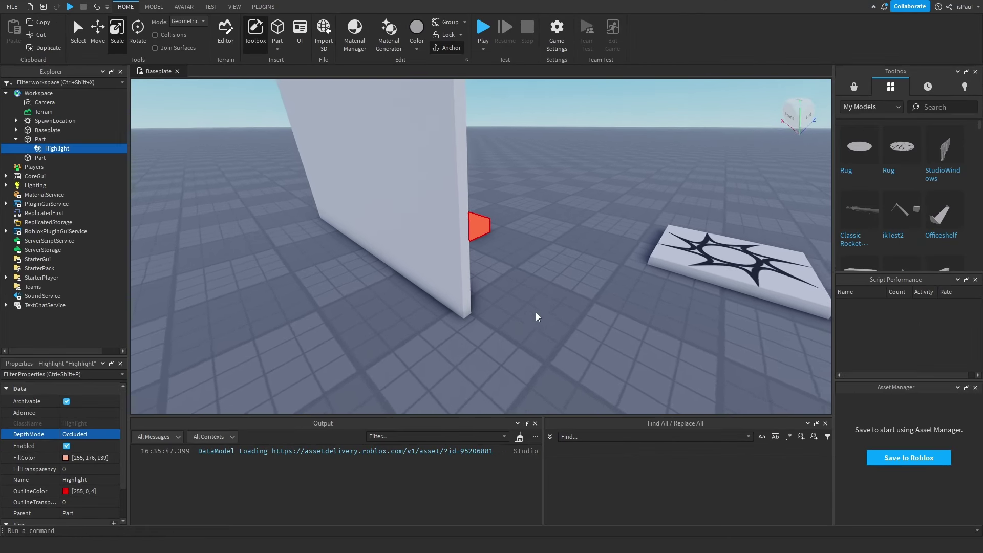
{"action": "right_click_drag", "start_coordinate": [535, 316], "coordinate": [487, 283]}
{"action": "left_click", "coordinate": [509, 291]}
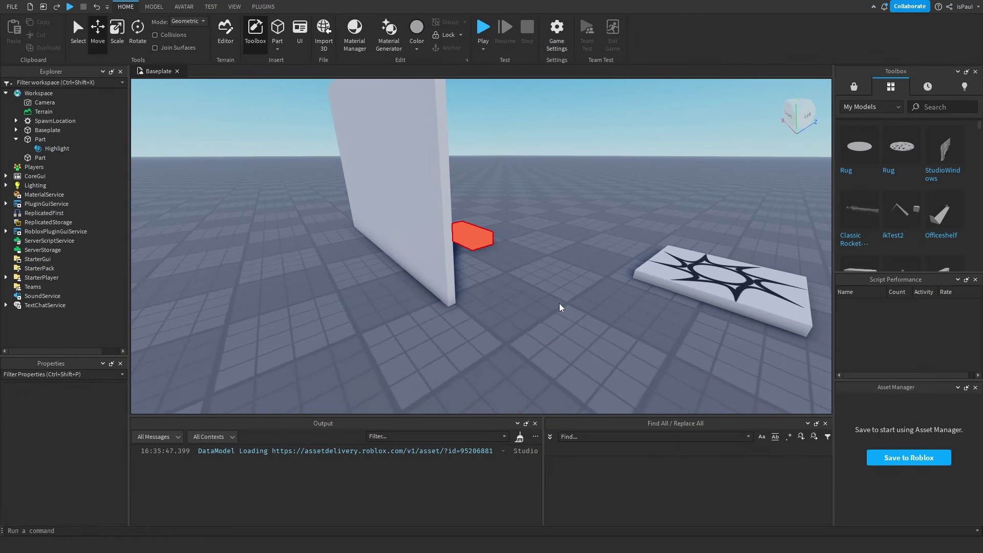
{"action": "right_click_drag", "start_coordinate": [559, 303], "coordinate": [559, 303]}
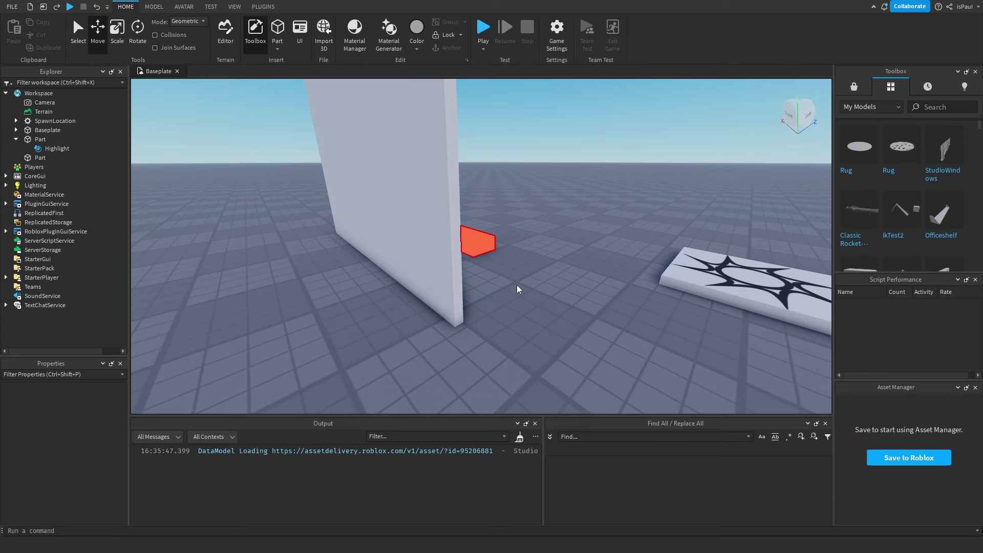
Add a horizontal slab part across the wall above the highlighted part
{"action": "left_click_drag", "start_coordinate": [360, 87], "coordinate": [469, 218]}
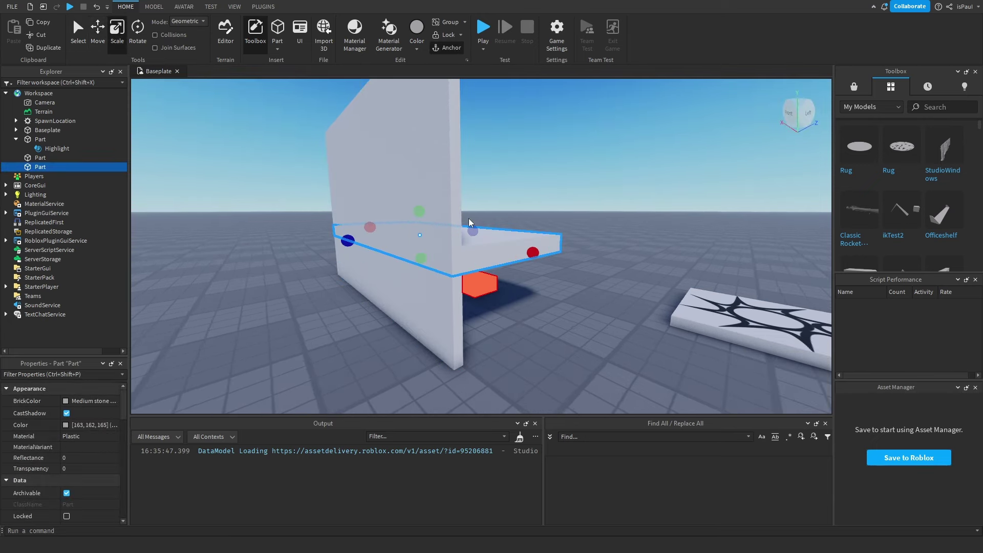
{"action": "left_click", "coordinate": [554, 344]}
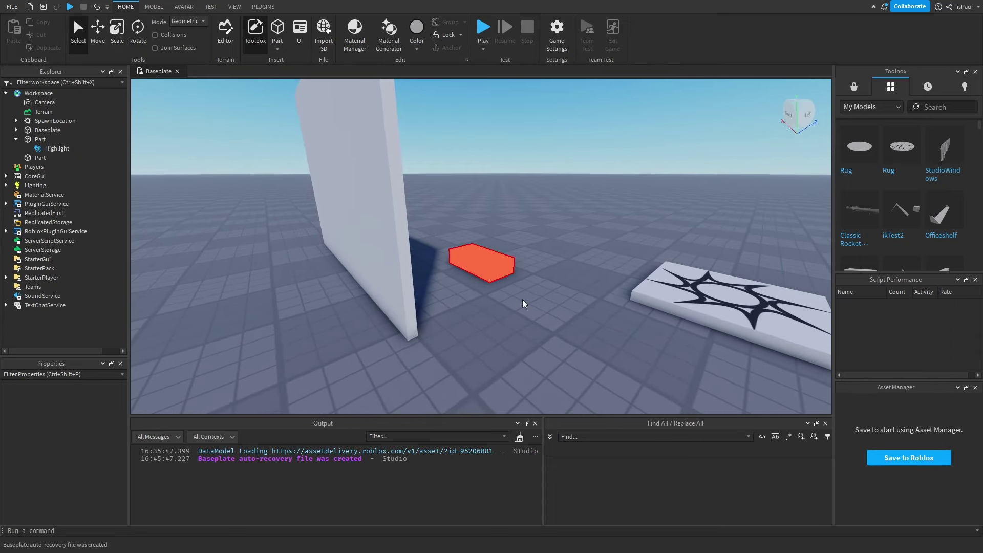
Move the highlighted part into the open between the wall and the spawn location
{"action": "right_click_drag", "start_coordinate": [522, 298], "coordinate": [522, 305]}
{"action": "left_click_drag", "start_coordinate": [487, 257], "coordinate": [500, 283]}
{"action": "left_click", "coordinate": [543, 335]}
{"action": "right_click_drag", "start_coordinate": [543, 336], "coordinate": [498, 286]}
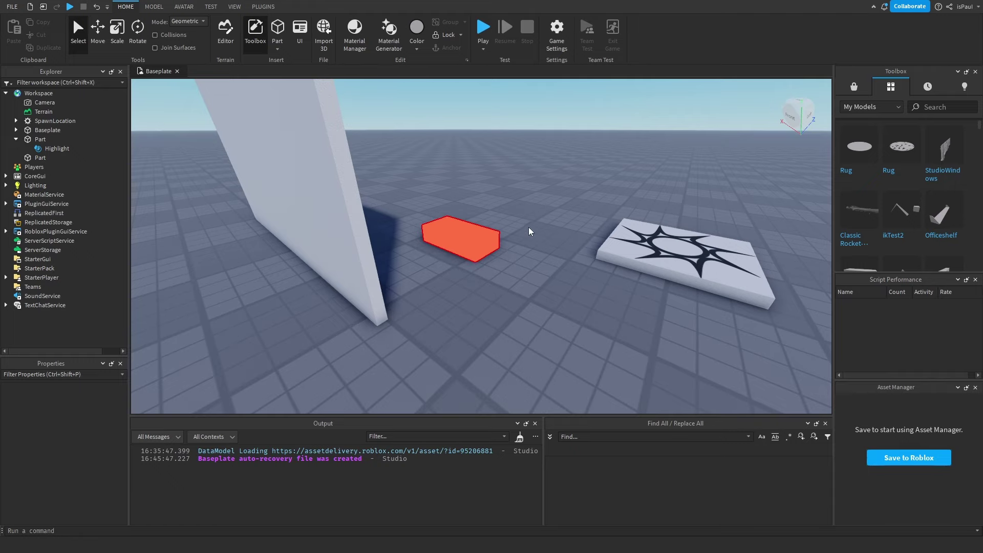
Insert an avatar character with the Character Inserter plugin and add a Highlight to its model
{"action": "left_click", "coordinate": [263, 7]}
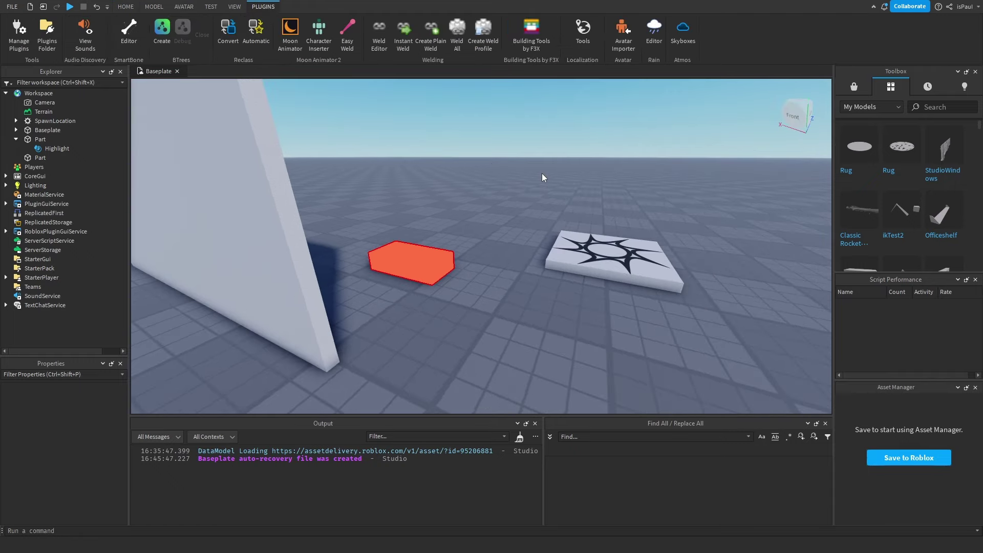
{"action": "left_click", "coordinate": [319, 34]}
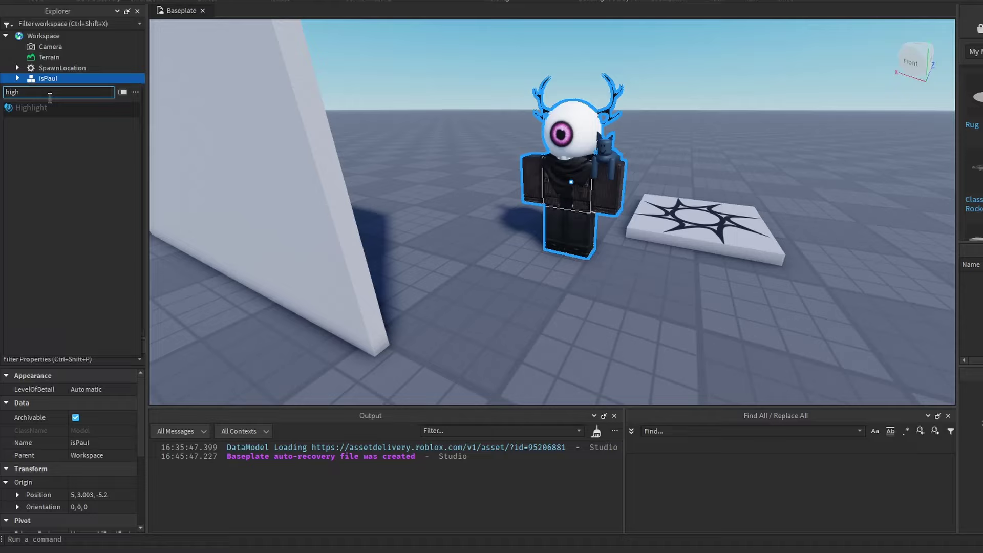
{"action": "left_click", "coordinate": [34, 109]}
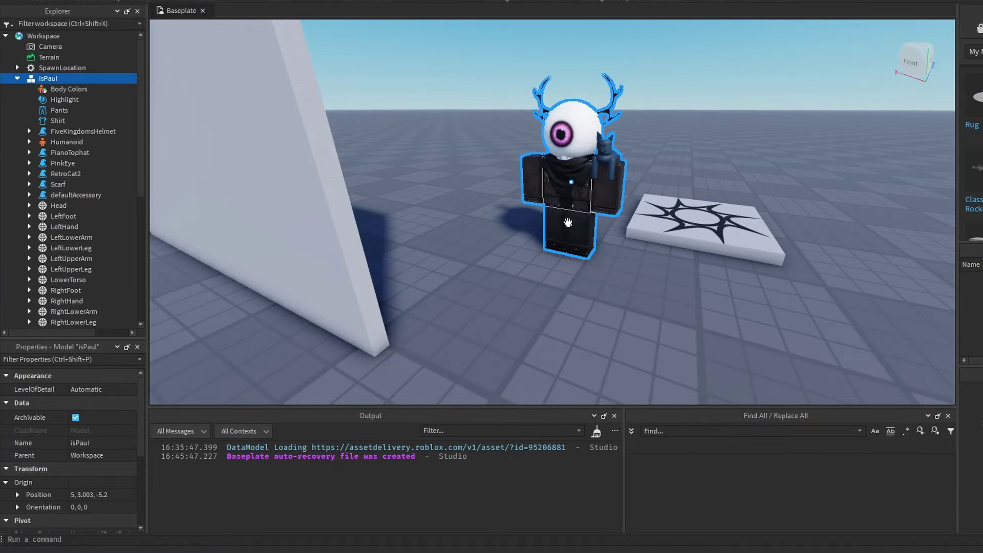
Move the inserted character model behind the wall
{"action": "left_click_drag", "start_coordinate": [567, 225], "coordinate": [382, 259]}
{"action": "left_click", "coordinate": [529, 284]}
{"action": "right_click_drag", "start_coordinate": [533, 284], "coordinate": [542, 286]}
Set the character Highlight's FillTransparency to 0 and its FillColor to blue (98, 174, 255)
{"action": "mouse_move", "coordinate": [107, 469]}
{"action": "left_mouse_down"}
{"action": "mouse_move", "coordinate": [96, 469]}
{"action": "mouse_move", "coordinate": [116, 470]}
{"action": "mouse_move", "coordinate": [95, 471]}
{"action": "left_mouse_up"}
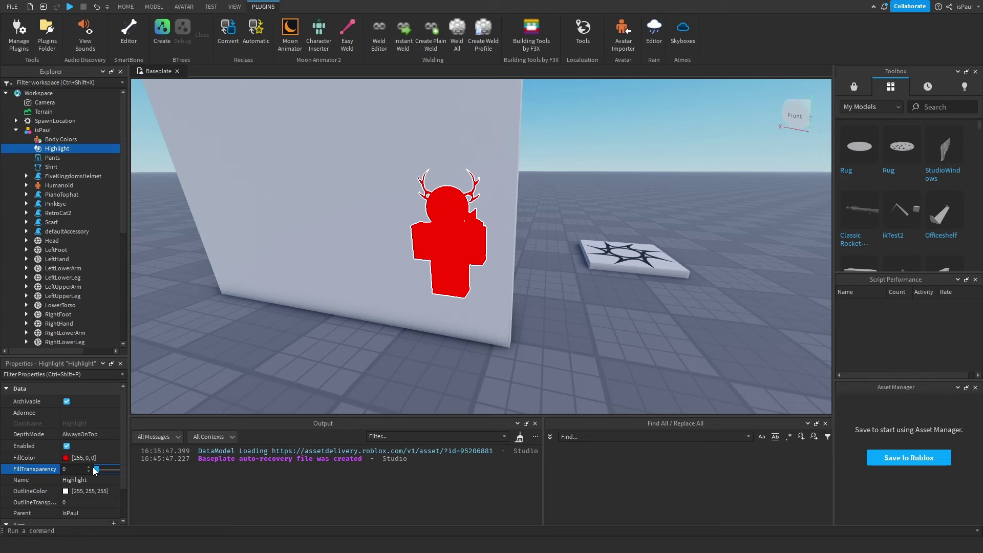
{"action": "left_click", "coordinate": [66, 457]}
{"action": "left_click_drag", "start_coordinate": [220, 212], "coordinate": [185, 158]}
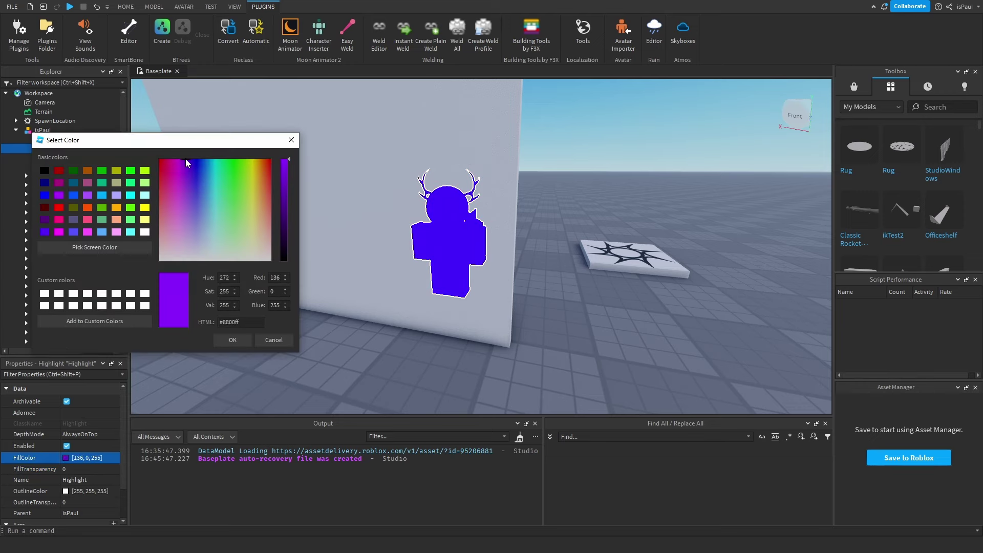
{"action": "mouse_move", "coordinate": [284, 170]}
{"action": "left_mouse_down"}
{"action": "mouse_move", "coordinate": [289, 230]}
{"action": "mouse_move", "coordinate": [285, 154]}
{"action": "left_mouse_up"}
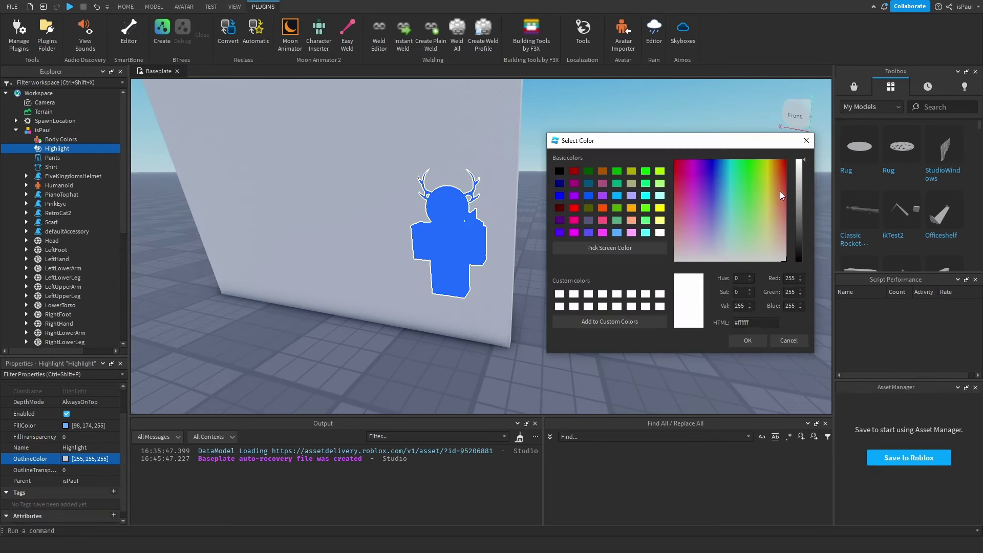
Set the character Highlight's OutlineColor to orange (255, 184, 19)
{"action": "left_click_drag", "start_coordinate": [779, 191], "coordinate": [773, 167]}
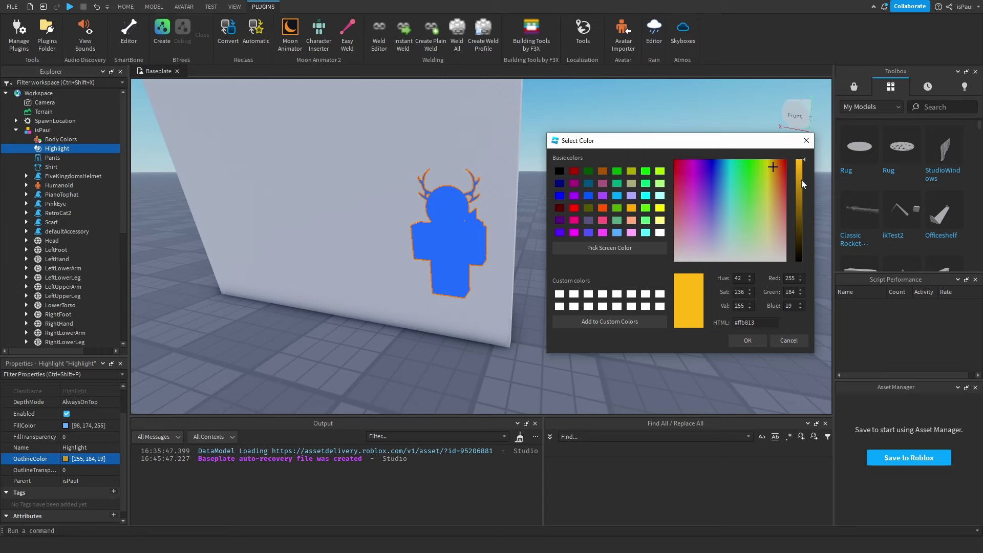
{"action": "left_click", "coordinate": [753, 338]}
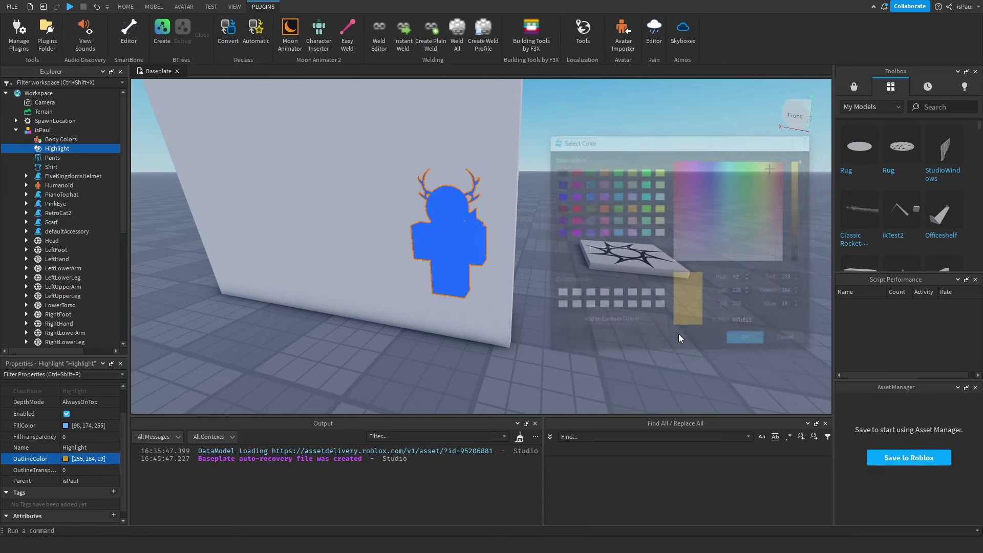
{"action": "right_click_drag", "start_coordinate": [529, 313], "coordinate": [529, 288]}
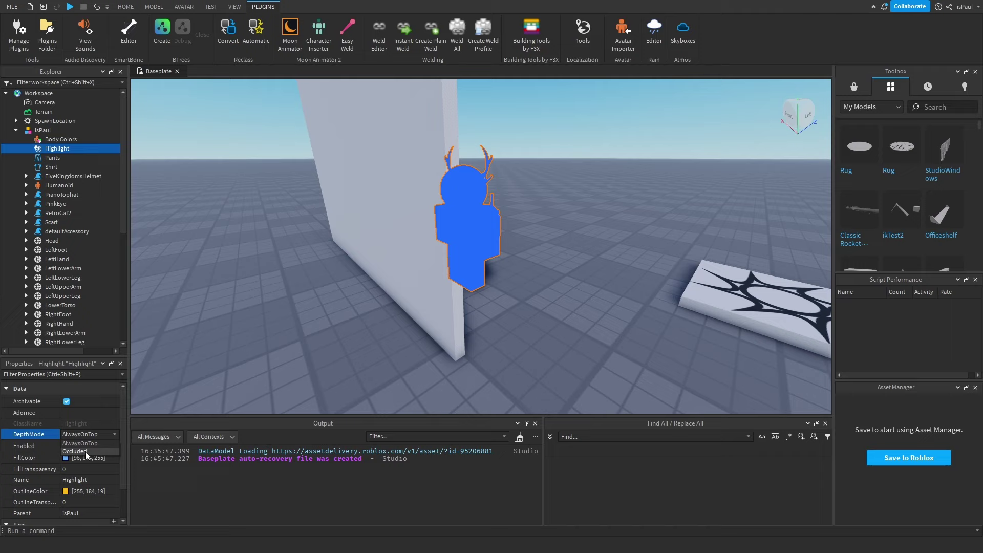
Set the character Highlight's DepthMode to Occluded and check the effect from beside the wall
{"action": "left_click", "coordinate": [84, 451]}
{"action": "left_click", "coordinate": [607, 352]}
{"action": "key", "text": "d"}
{"action": "right_click_drag", "start_coordinate": [535, 329], "coordinate": [552, 326]}
{"action": "key", "text": "a"}
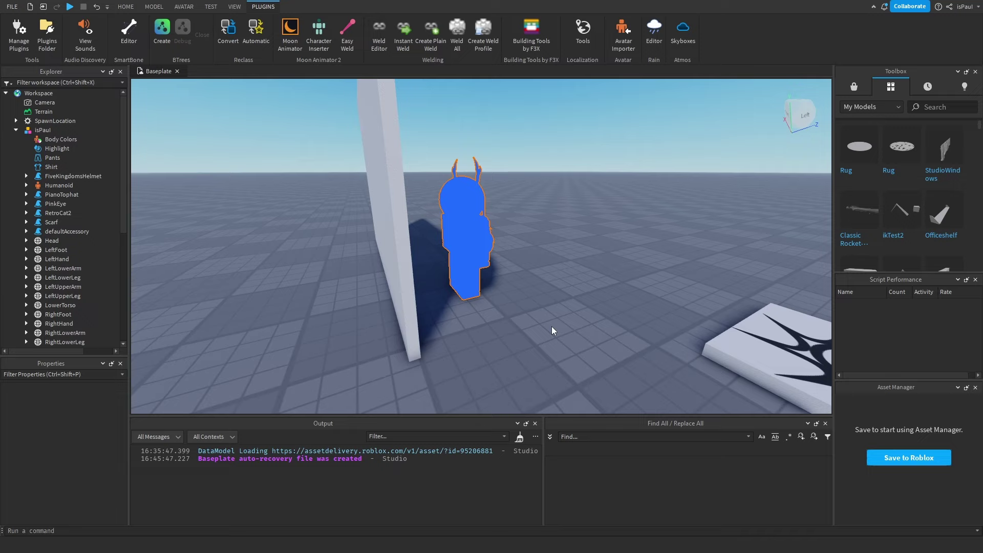
Start a playtest and add a Highlight to the player's character model
{"action": "key", "text": "F5"}
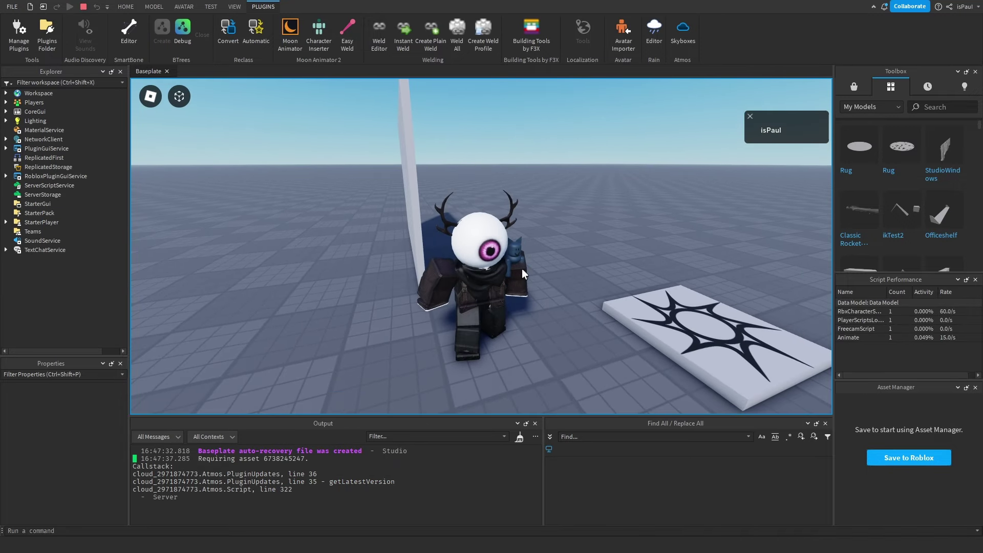
{"action": "right_click_drag", "start_coordinate": [531, 290], "coordinate": [530, 290]}
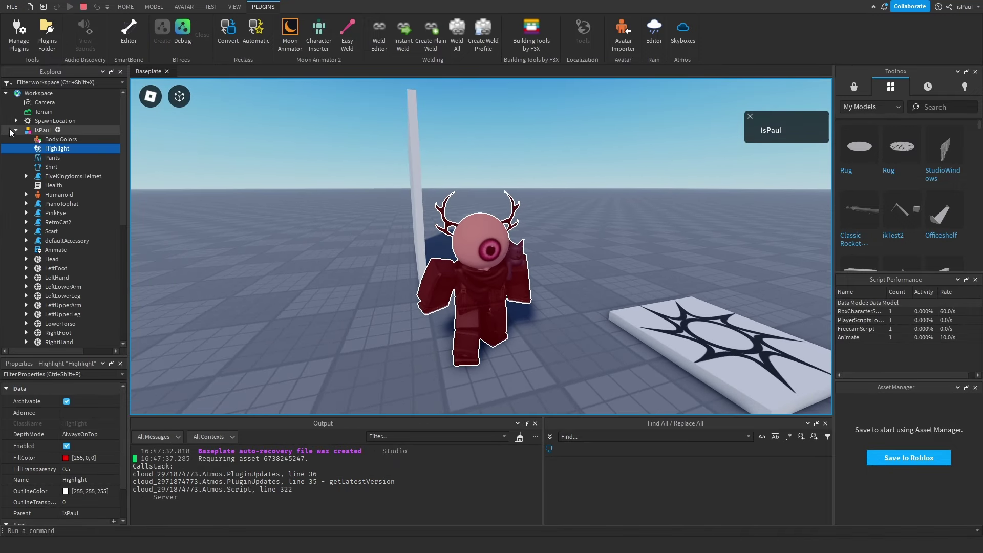
{"action": "left_click", "coordinate": [25, 130]}
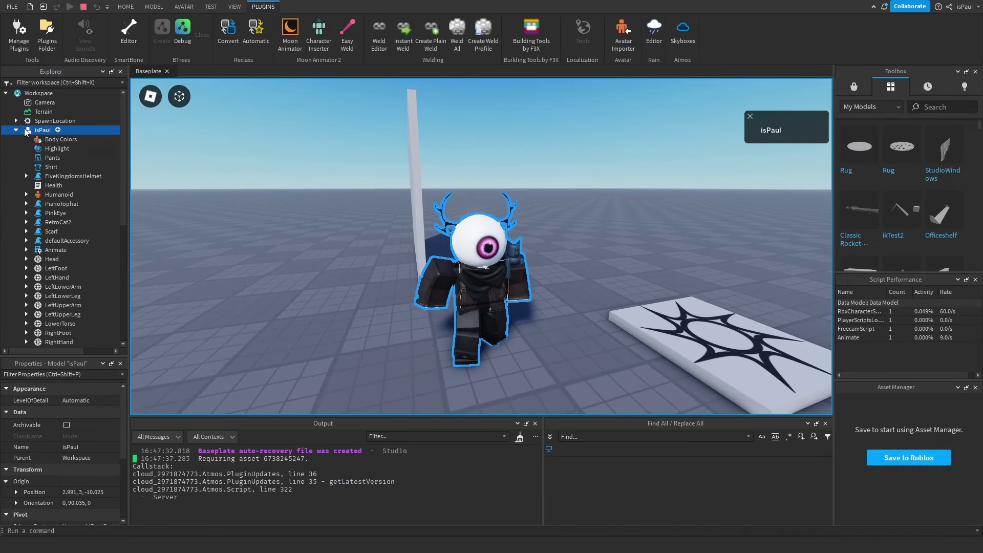
{"action": "left_click", "coordinate": [16, 131]}
Walk the character up to the wall and turn off CanCollide on the wall part
{"action": "left_click", "coordinate": [125, 6]}
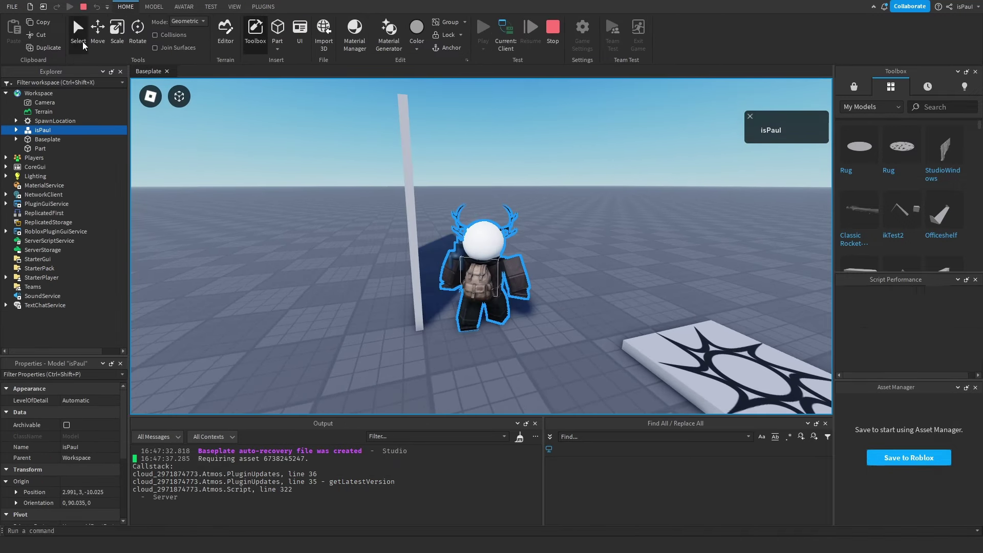
{"action": "left_click", "coordinate": [82, 41]}
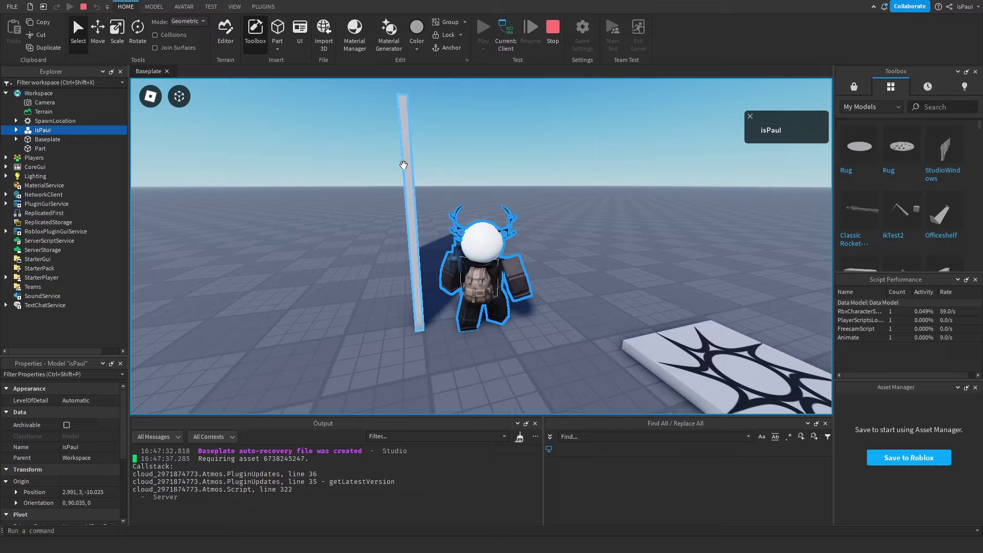
{"action": "left_click", "coordinate": [522, 128]}
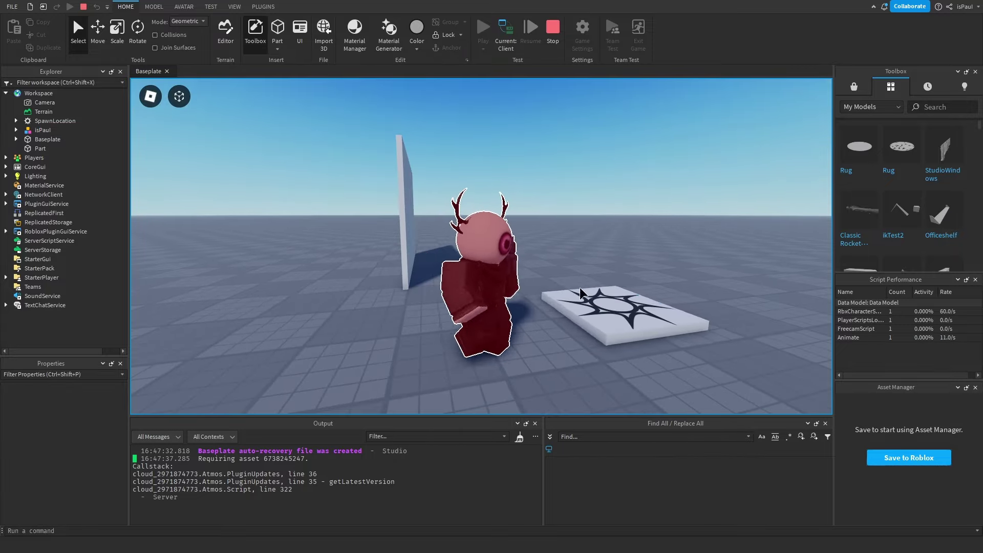
{"action": "right_click_drag", "start_coordinate": [579, 271], "coordinate": [550, 309]}
{"action": "key", "text": "w"}
{"action": "left_click", "coordinate": [69, 453]}
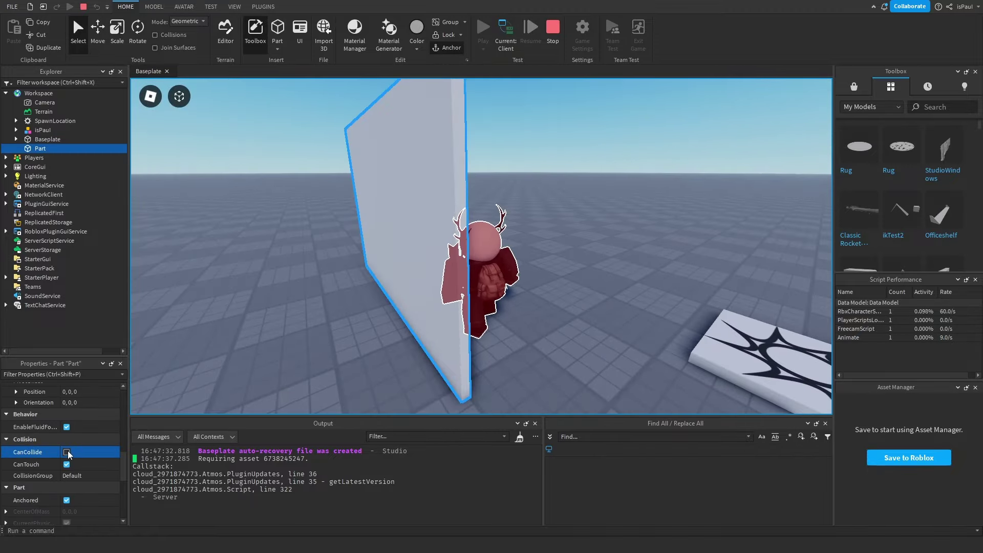
Walk the character through and behind the wall to examine its highlight from different angles
{"action": "left_click", "coordinate": [509, 290]}
{"action": "right_click_drag", "start_coordinate": [585, 312], "coordinate": [585, 312]}
{"action": "left_click", "coordinate": [580, 314]}
{"action": "right_click_drag", "start_coordinate": [573, 275], "coordinate": [574, 274]}
{"action": "key", "text": "w"}
{"action": "right_click_drag", "start_coordinate": [550, 193], "coordinate": [551, 194]}
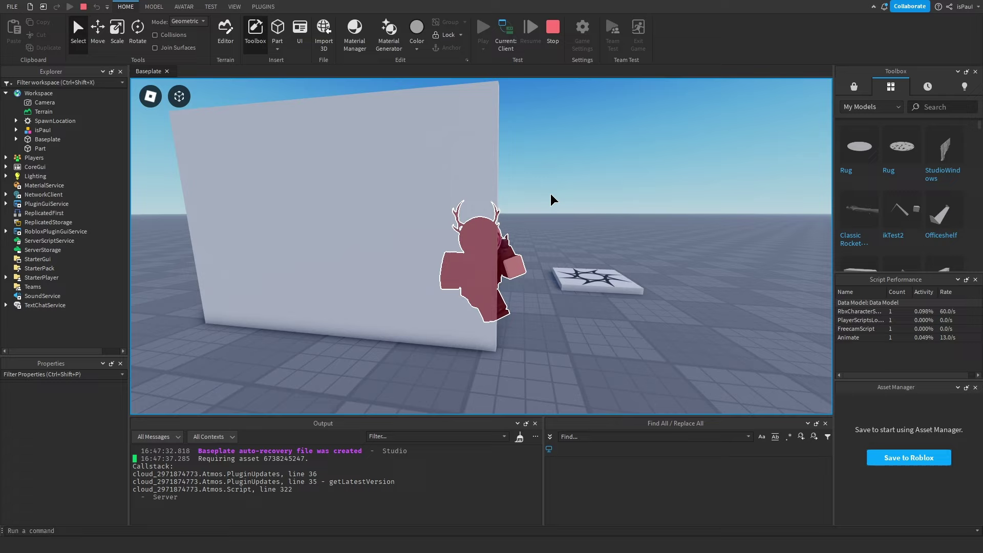
{"action": "key", "text": "a"}
{"action": "right_click_drag", "start_coordinate": [591, 265], "coordinate": [589, 265]}
{"action": "key", "text": "d"}
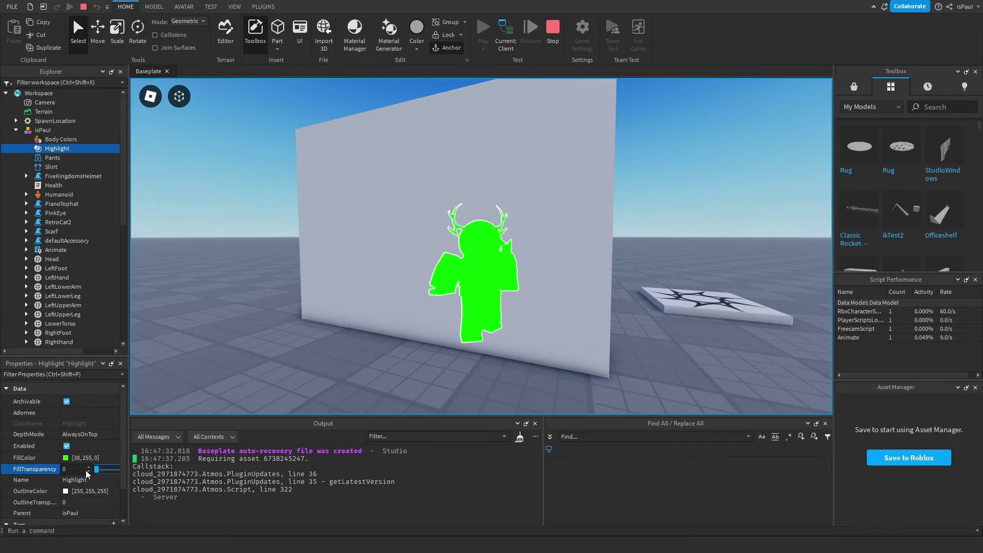
Set the player character Highlight's OutlineColor to red (255, 0, 4)
{"action": "left_click", "coordinate": [65, 491]}
{"action": "left_click_drag", "start_coordinate": [501, 232], "coordinate": [469, 163]}
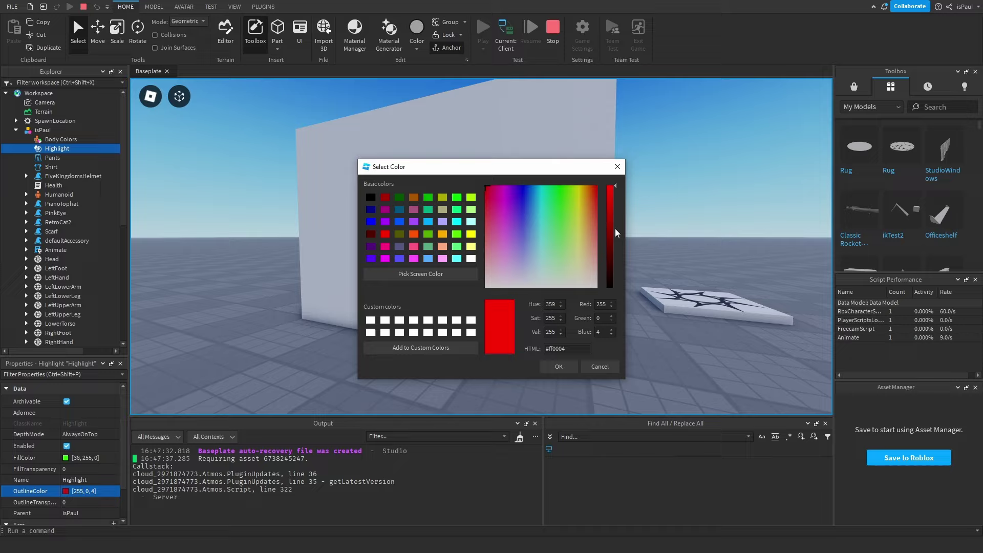
{"action": "left_click", "coordinate": [559, 366]}
{"action": "right_click_drag", "start_coordinate": [680, 347], "coordinate": [669, 296]}
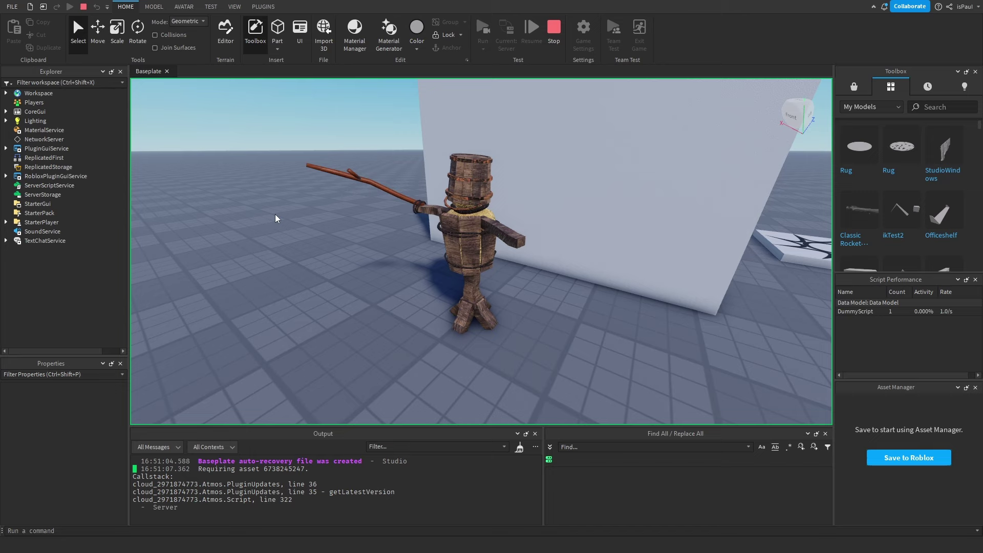
Examine the DummyStatic model's hierarchy, including the nested bones under its RootPart
{"action": "left_click", "coordinate": [353, 172]}
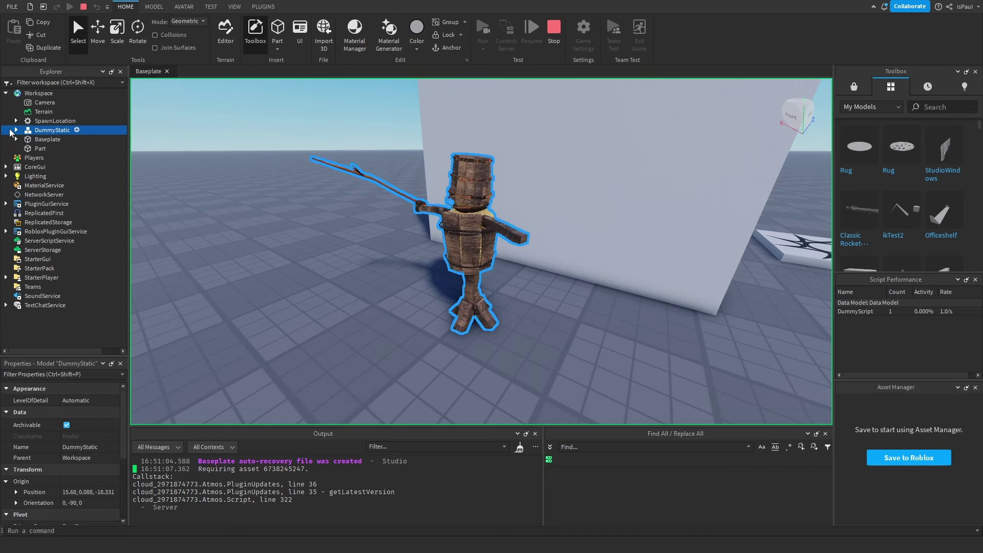
{"action": "left_click", "coordinate": [16, 130]}
{"action": "left_click", "coordinate": [44, 167]}
{"action": "left_click", "coordinate": [55, 204]}
{"action": "left_click", "coordinate": [58, 213]}
{"action": "left_click", "coordinate": [60, 224]}
{"action": "left_click", "coordinate": [58, 215]}
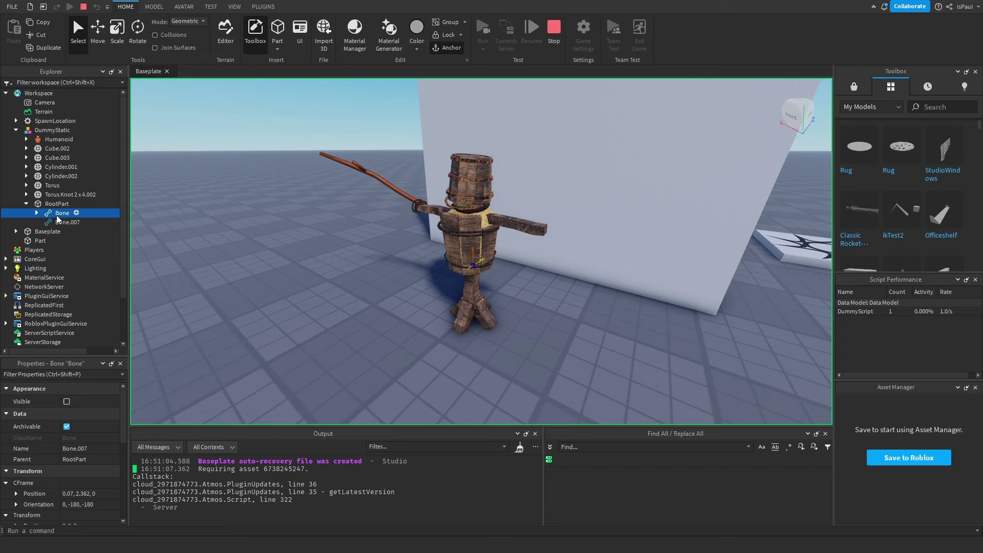
{"action": "left_click", "coordinate": [26, 204]}
{"action": "left_click", "coordinate": [26, 203]}
{"action": "left_click", "coordinate": [37, 213]}
{"action": "left_click", "coordinate": [47, 222]}
{"action": "left_click", "coordinate": [67, 231]}
{"action": "left_click", "coordinate": [73, 241]}
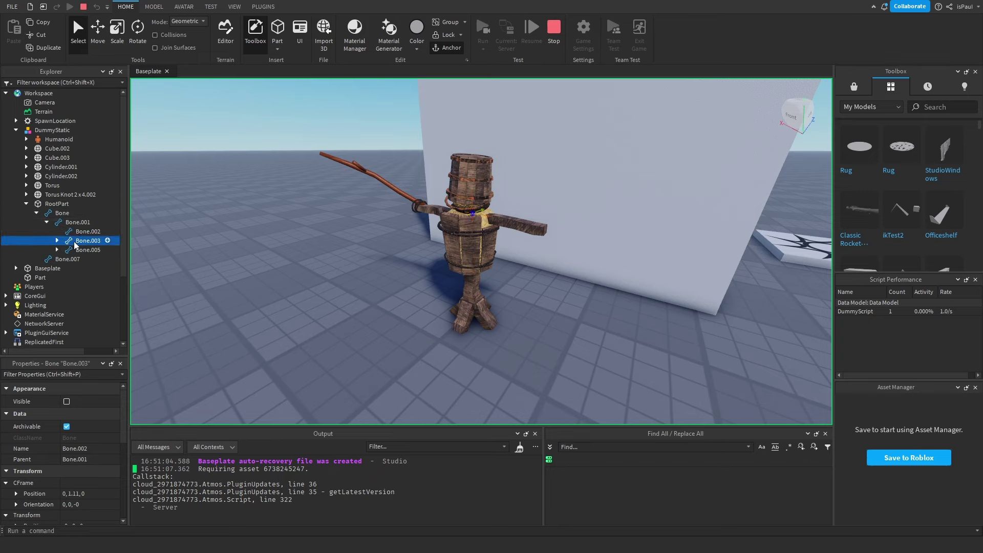
{"action": "left_click", "coordinate": [74, 250]}
{"action": "left_click", "coordinate": [64, 223]}
{"action": "left_click", "coordinate": [48, 214]}
{"action": "left_click", "coordinate": [26, 203]}
Check which sections of the dummy its cylinder and torus knot mesh parts form
{"action": "left_click", "coordinate": [49, 160]}
{"action": "left_click", "coordinate": [51, 176]}
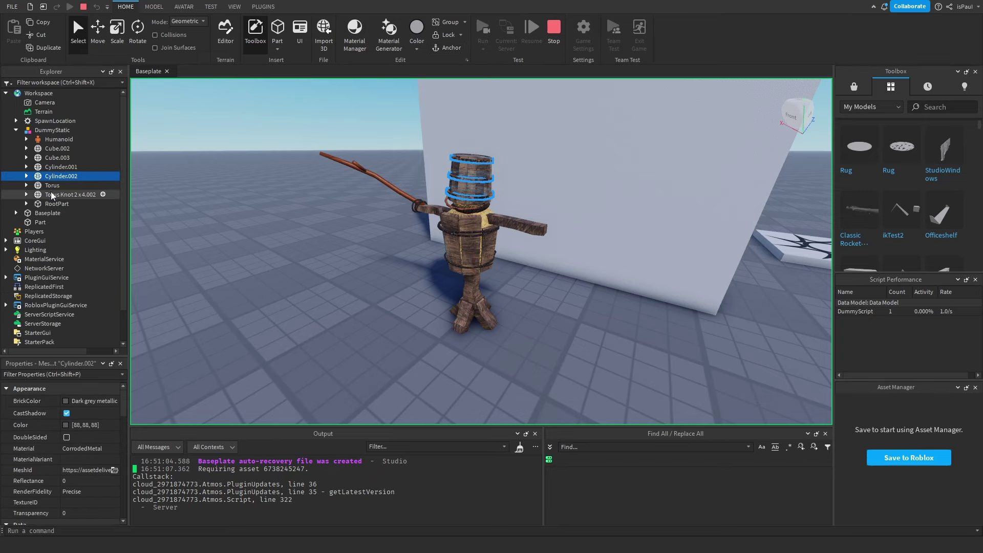
{"action": "left_click", "coordinate": [50, 194]}
{"action": "left_click", "coordinate": [49, 176]}
Add a Highlight to the DummyStatic model and show its properties
{"action": "left_click", "coordinate": [52, 130]}
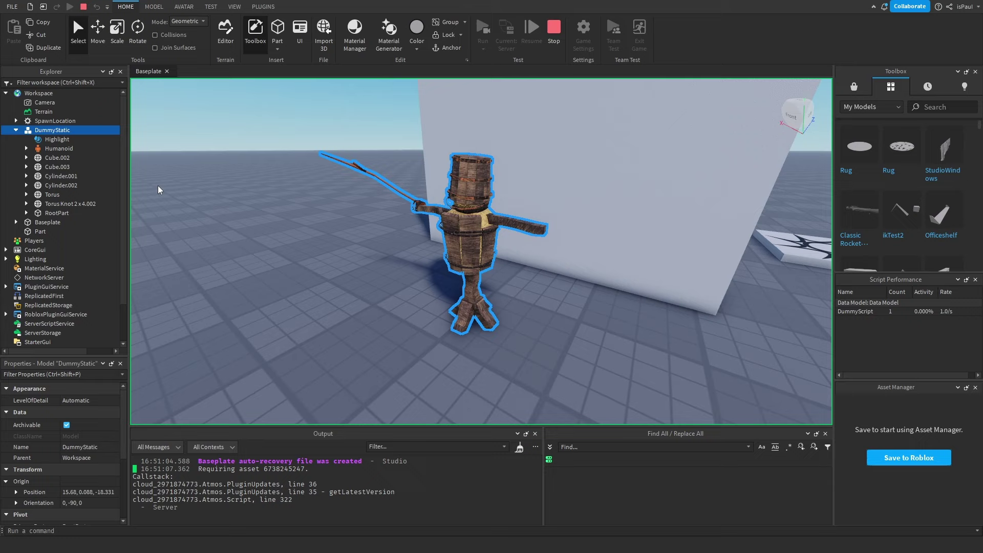
{"action": "left_click", "coordinate": [51, 142]}
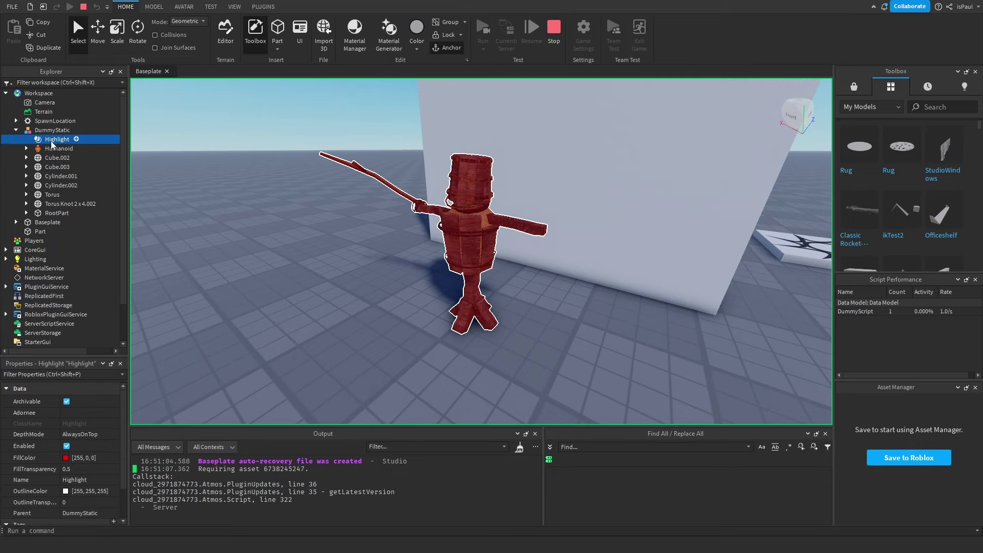
Move the DummyStatic model behind the wall and view its highlight through the wall
{"action": "left_click_drag", "start_coordinate": [500, 240], "coordinate": [487, 246]}
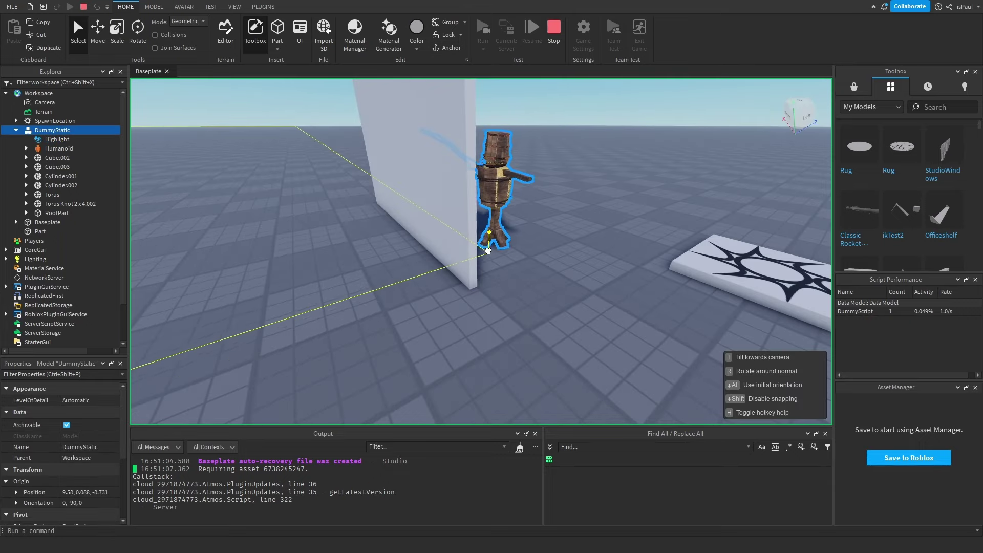
{"action": "left_click", "coordinate": [629, 325]}
{"action": "key", "text": "a"}
{"action": "right_click_drag", "start_coordinate": [628, 325], "coordinate": [628, 324]}
{"action": "scroll", "coordinate": [628, 324], "scroll_direction": "up", "scroll_amount": 6}
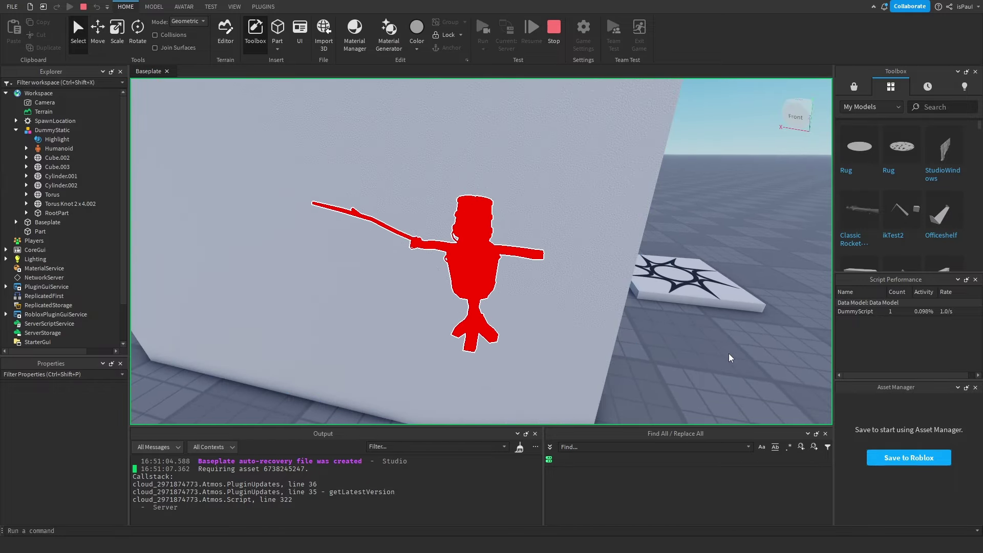
{"action": "scroll", "coordinate": [729, 354], "scroll_direction": "down", "scroll_amount": 5}
{"action": "right_click_drag", "start_coordinate": [729, 354], "coordinate": [723, 333]}
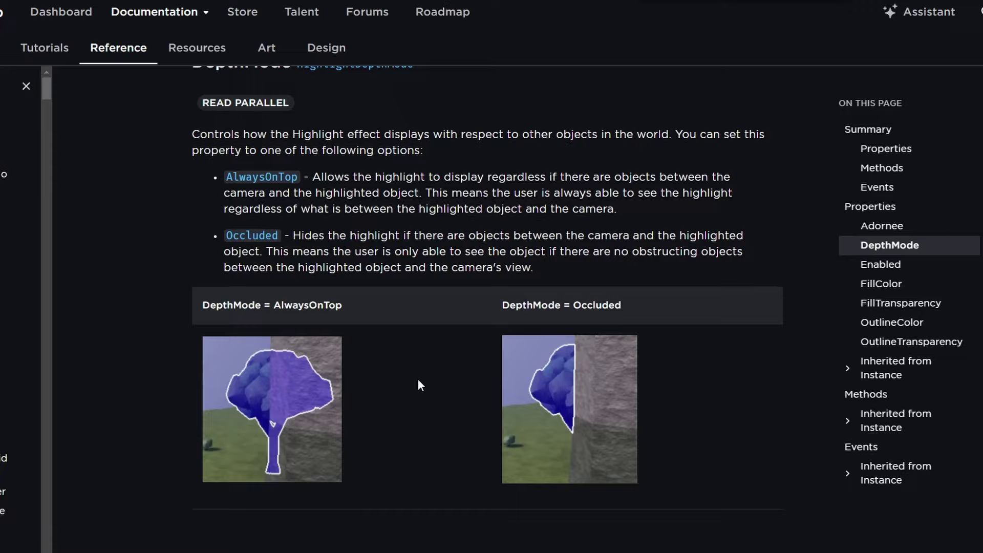
Switch to the Roblox Highlight documentation and read about DepthMode, Enabled and the limit on simultaneous Highlight instances
{"action": "scroll", "coordinate": [418, 385], "scroll_direction": "down", "scroll_amount": 5}
{"action": "scroll", "coordinate": [418, 385], "scroll_direction": "up", "scroll_amount": 3}
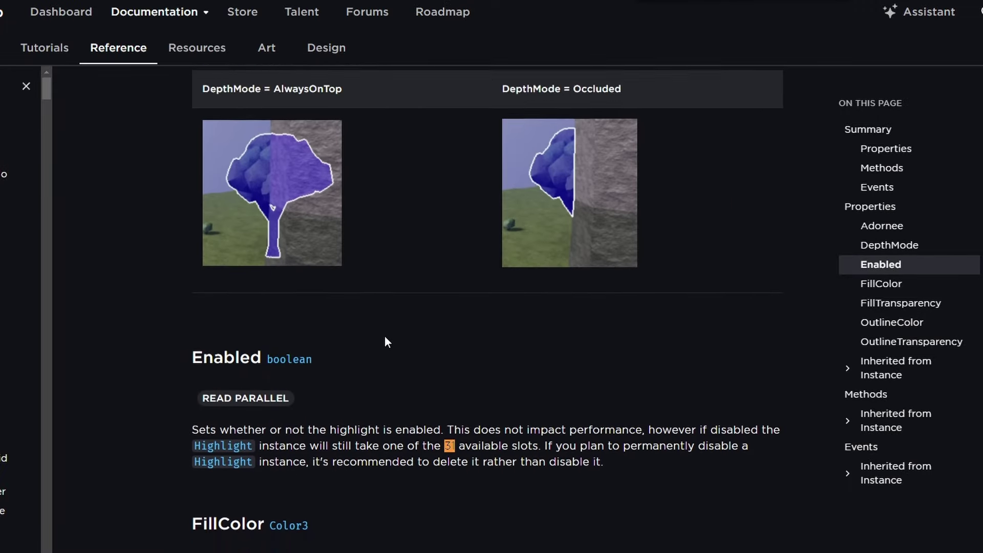
{"action": "scroll", "coordinate": [385, 335], "scroll_direction": "down", "scroll_amount": 3}
{"action": "left_click_drag", "start_coordinate": [447, 255], "coordinate": [499, 256]}
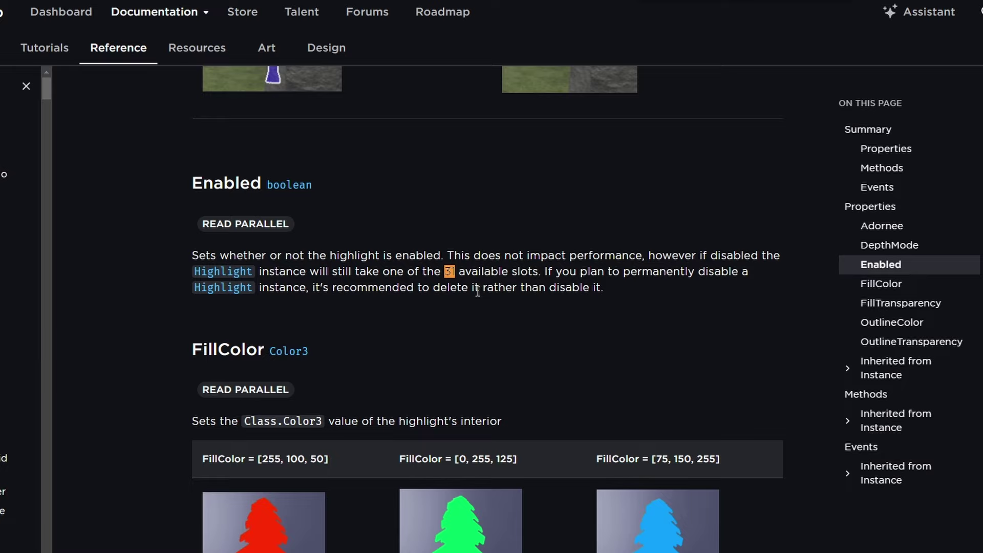
{"action": "scroll", "coordinate": [481, 293], "scroll_direction": "up", "scroll_amount": 20}
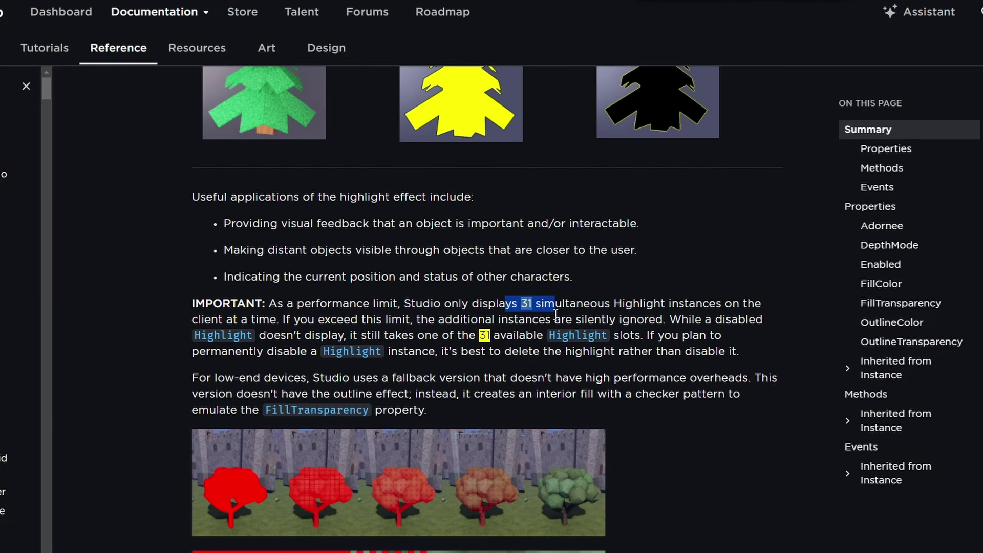
{"action": "scroll", "coordinate": [511, 320], "scroll_direction": "up", "scroll_amount": 1}
{"action": "scroll", "coordinate": [675, 351], "scroll_direction": "down", "scroll_amount": 20}
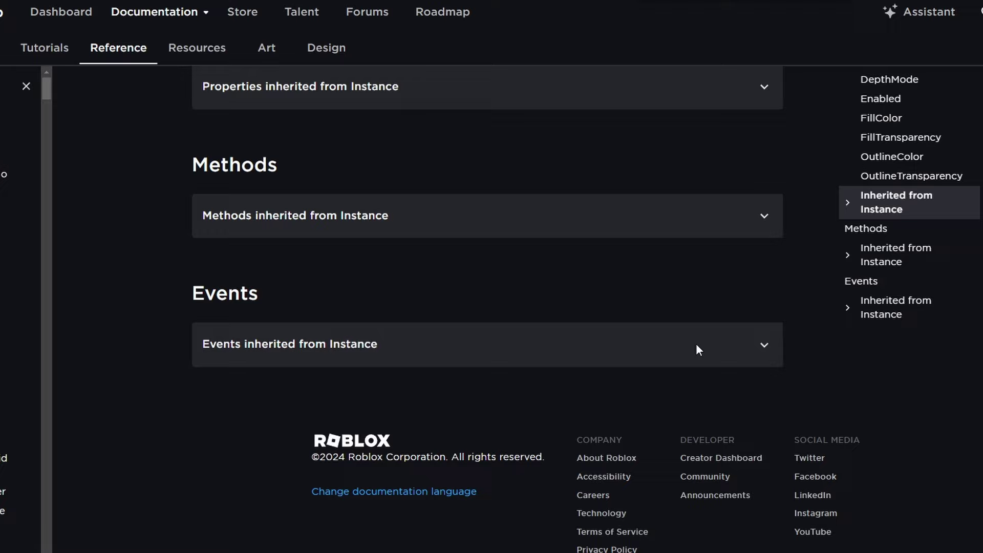
{"action": "scroll", "coordinate": [717, 389], "scroll_direction": "up", "scroll_amount": 10}
{"action": "scroll", "coordinate": [666, 405], "scroll_direction": "up", "scroll_amount": 10}
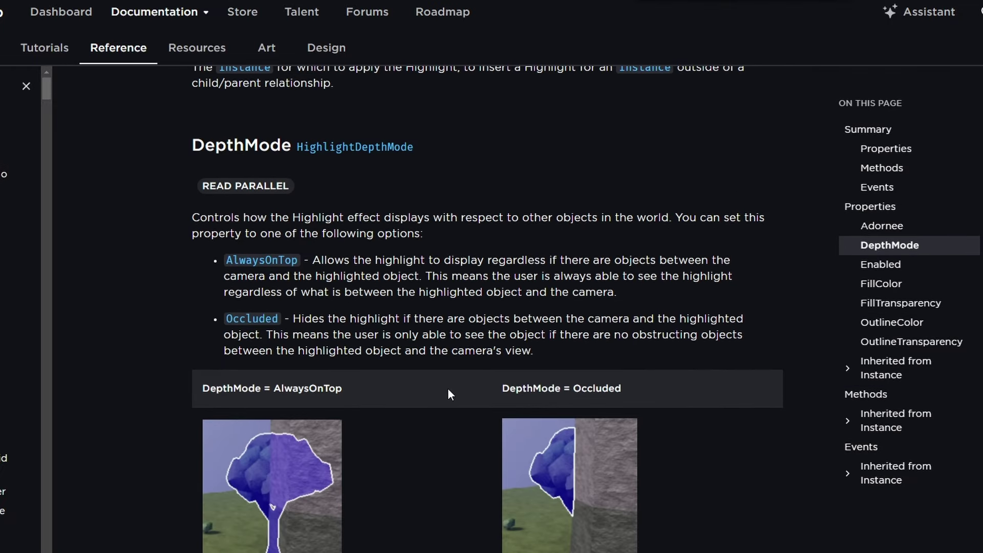
{"action": "scroll", "coordinate": [517, 364], "scroll_direction": "up", "scroll_amount": 5}
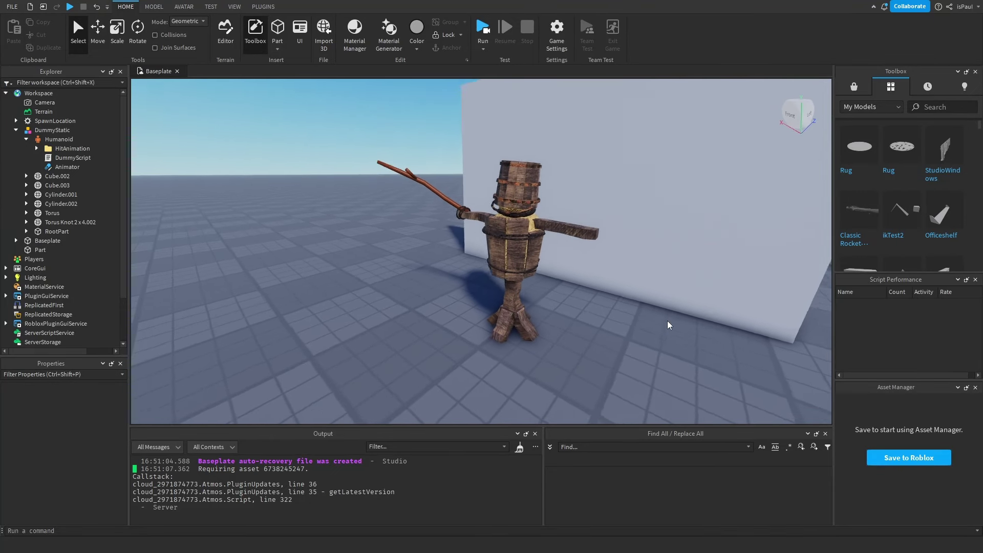
{"action": "right_click_drag", "start_coordinate": [667, 325], "coordinate": [667, 323]}
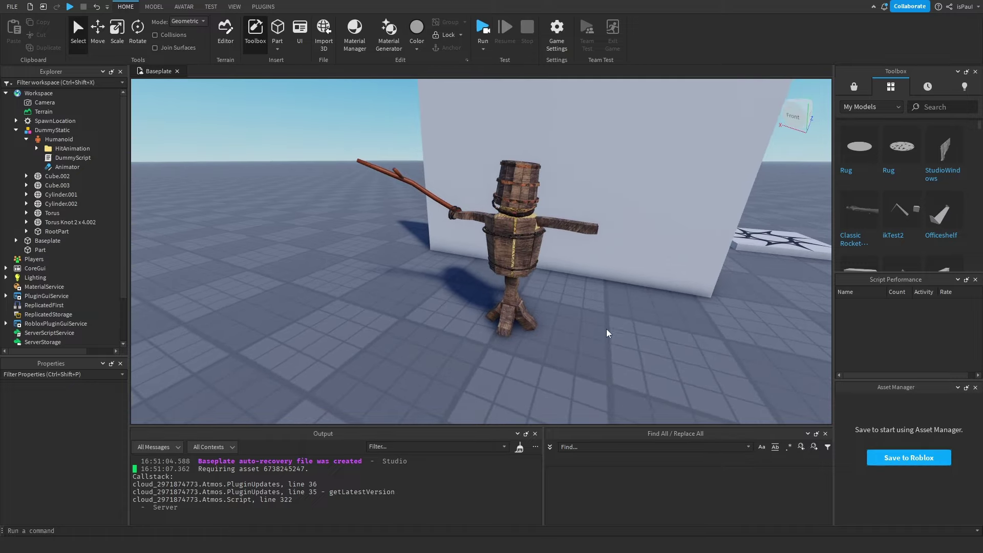
{"action": "right_click_drag", "start_coordinate": [608, 339], "coordinate": [604, 318]}
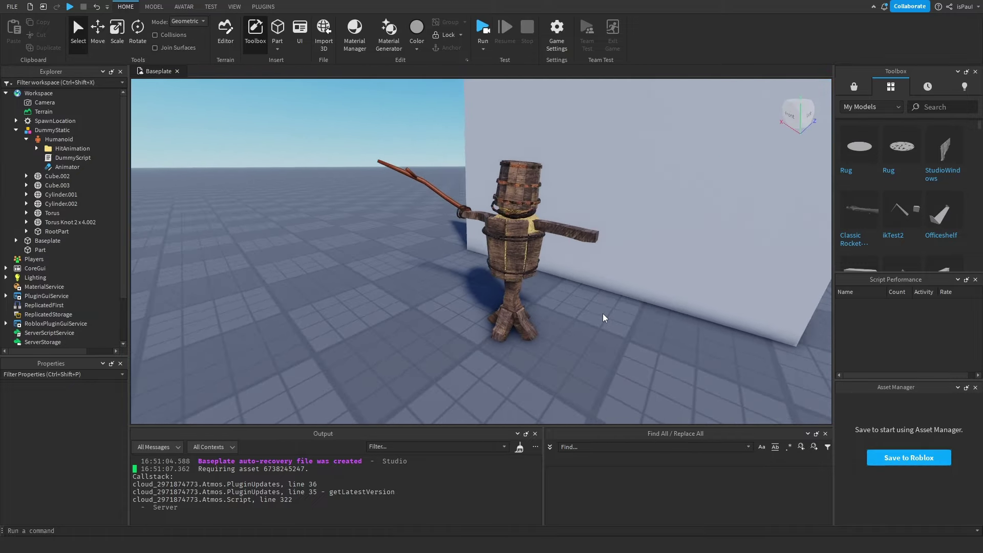